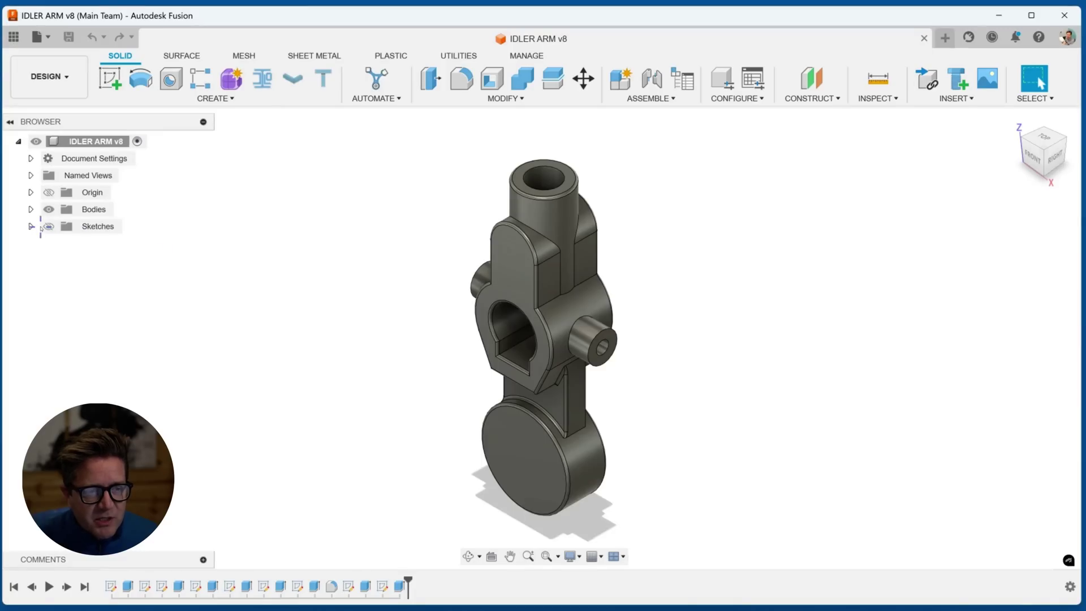
# Show the dimensions of all nine sketches, Sketch1 through Sketch10
pyautogui.click(32, 226)
pyautogui.click(50, 226)
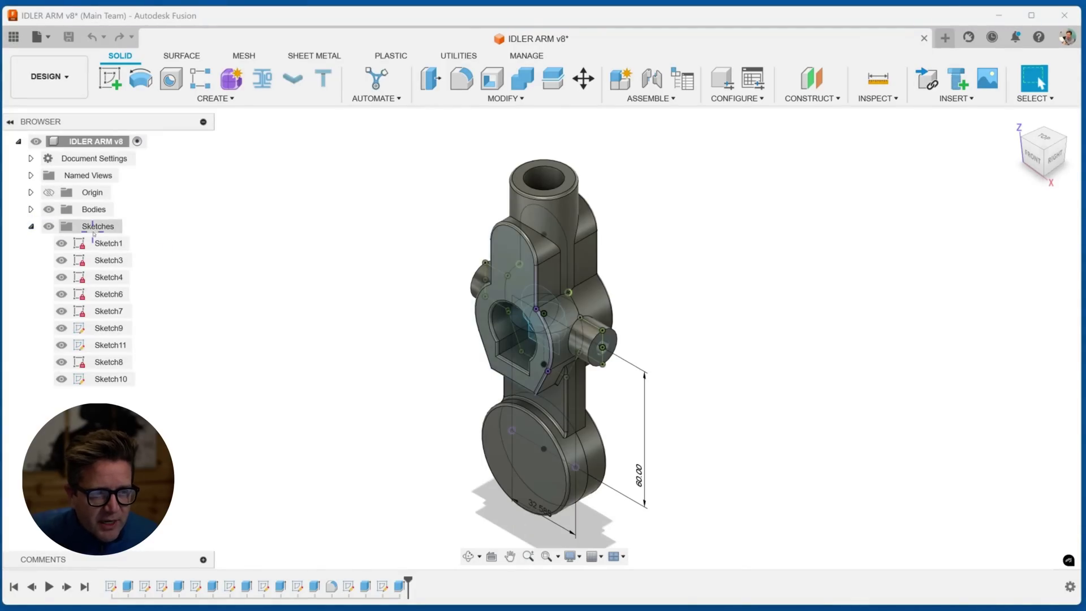
pyautogui.click(102, 243)
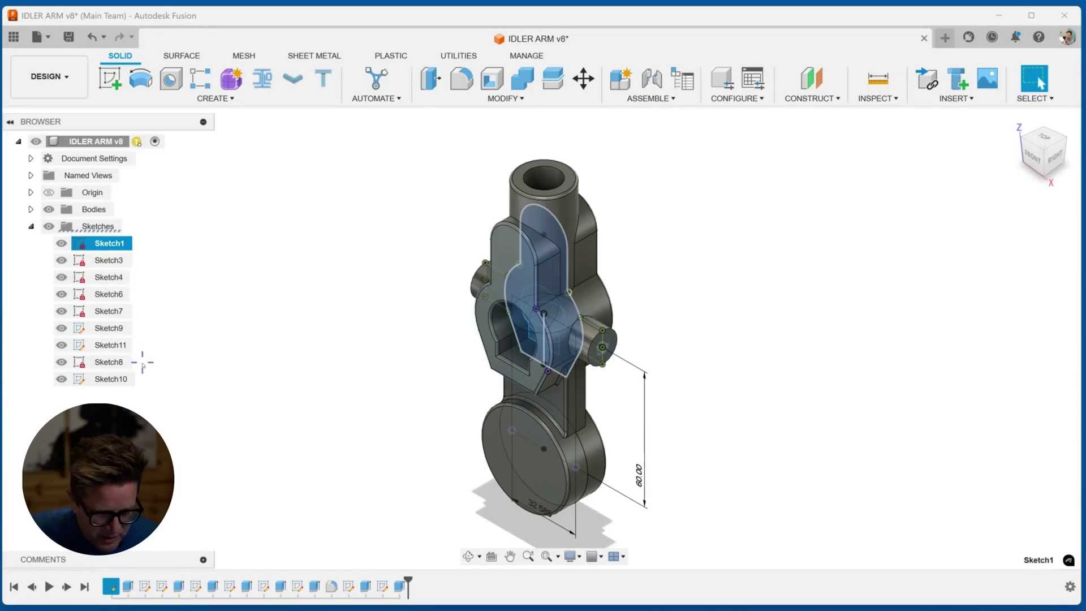
pyautogui.keyDown('shift'); pyautogui.click(118, 380); pyautogui.keyUp('shift')
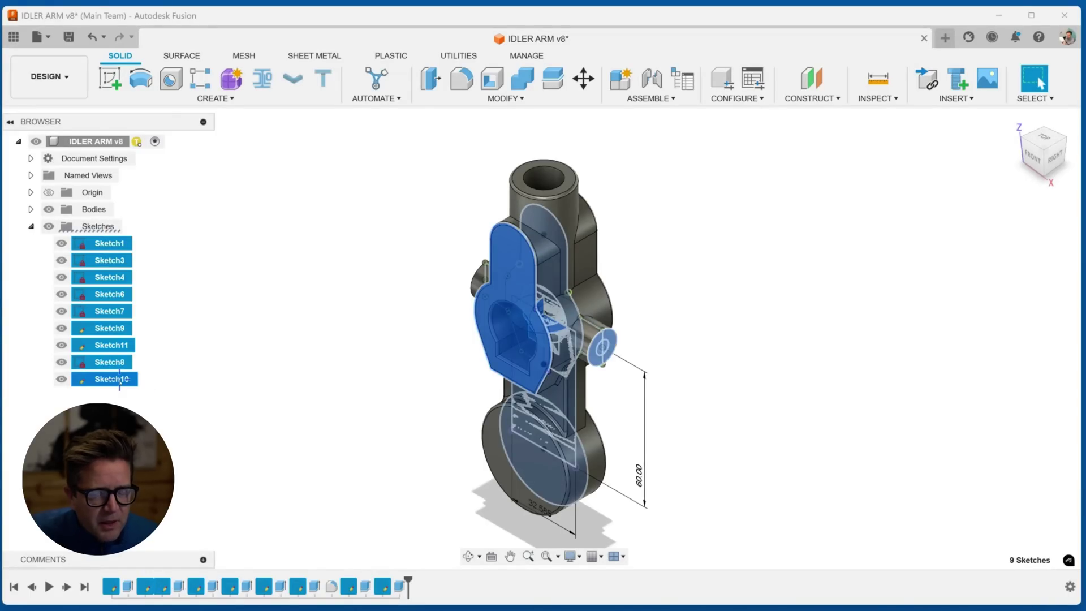
pyautogui.rightClick(119, 379)
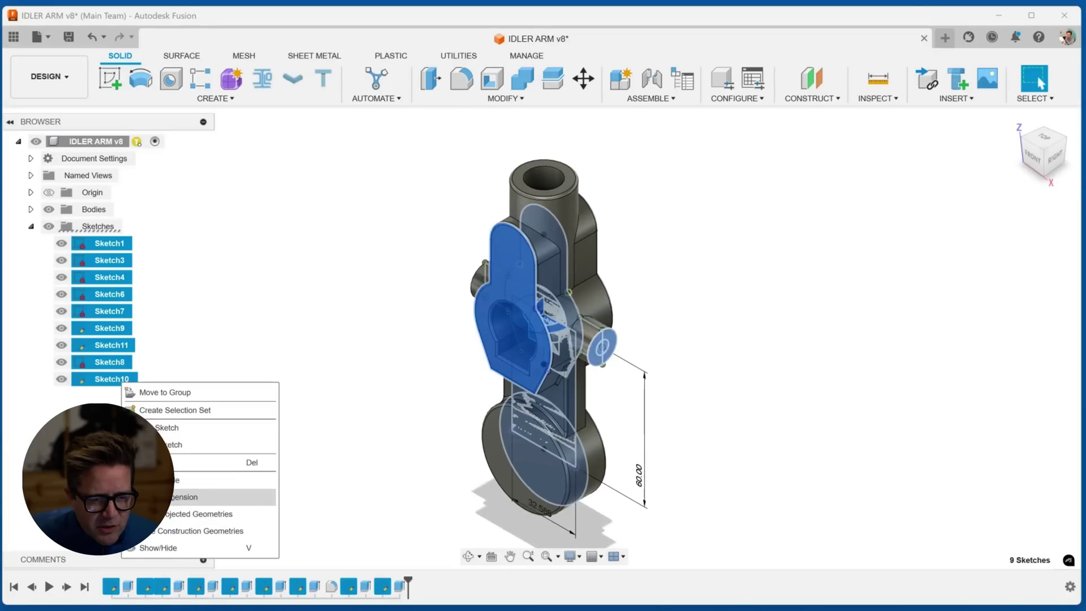
pyautogui.click(176, 497)
# Change the 60.00 length dimension to 65
pyautogui.keyDown('shift'); pyautogui.moveTo(230, 322); pyautogui.dragTo(323, 311, button='middle'); pyautogui.keyUp('shift')
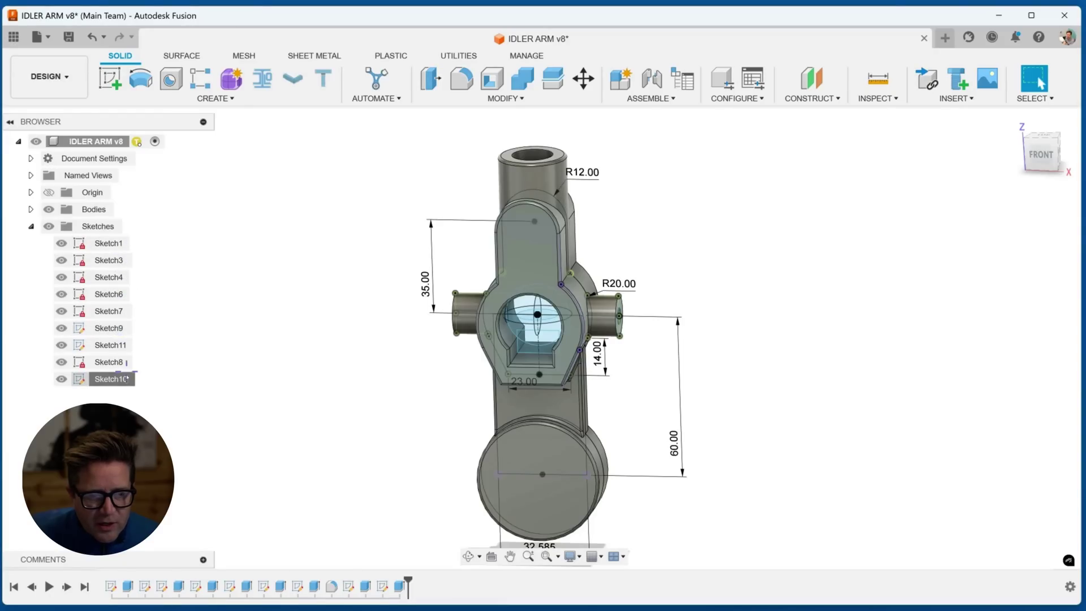
pyautogui.click(670, 430)
pyautogui.keyDown('shift'); pyautogui.moveTo(669, 430); pyautogui.dragTo(667, 451, button='middle'); pyautogui.keyUp('shift')
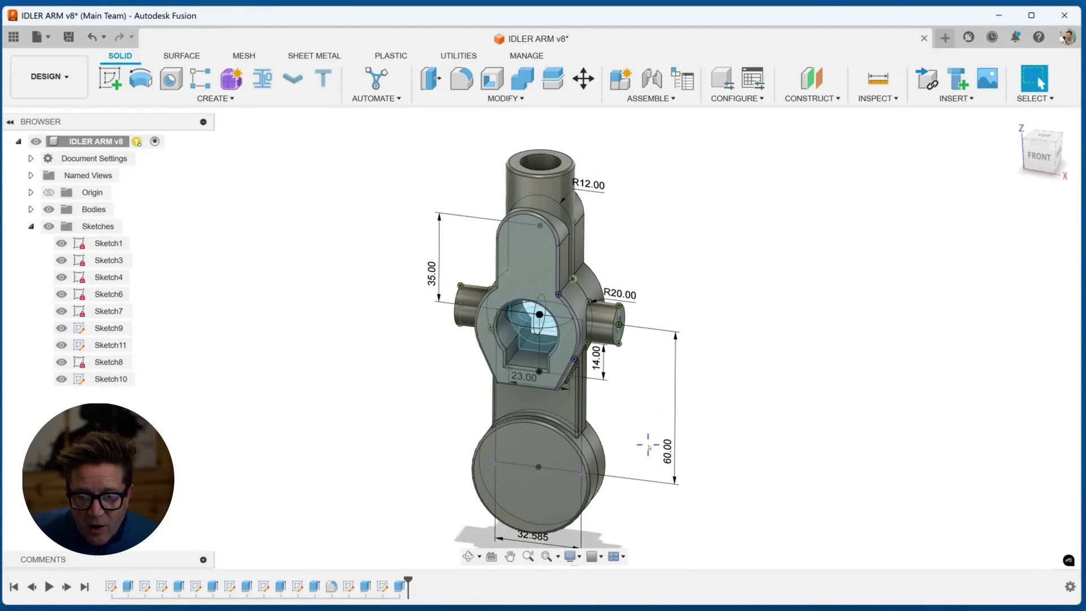
pyautogui.doubleClick(666, 455)
pyautogui.write('65')
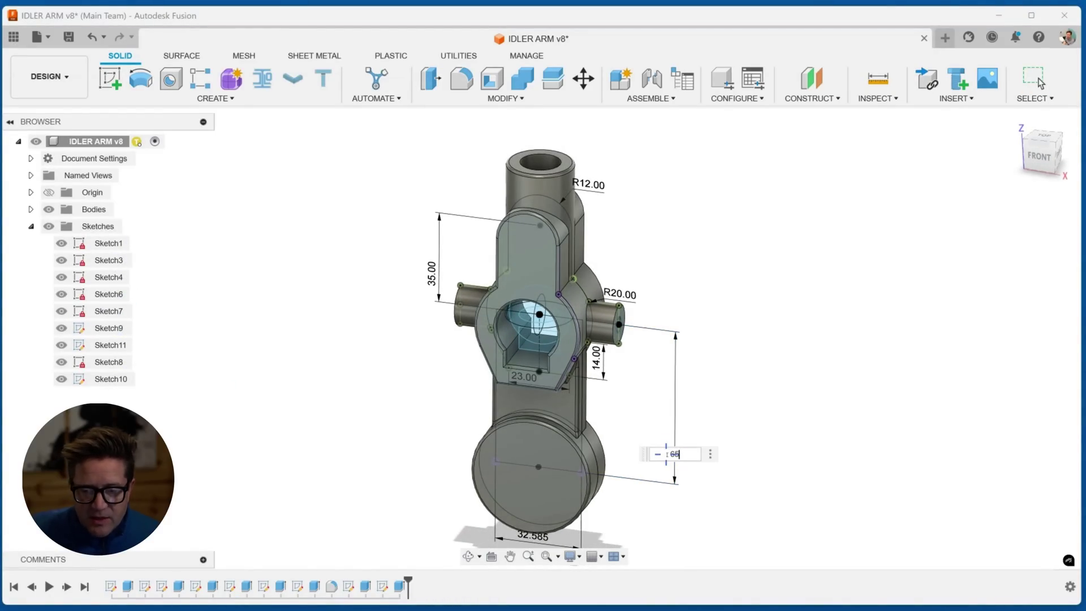
pyautogui.press('Return')
# Try R10 on the R12.00 top radius, then undo the dimension edits
pyautogui.doubleClick(621, 294)
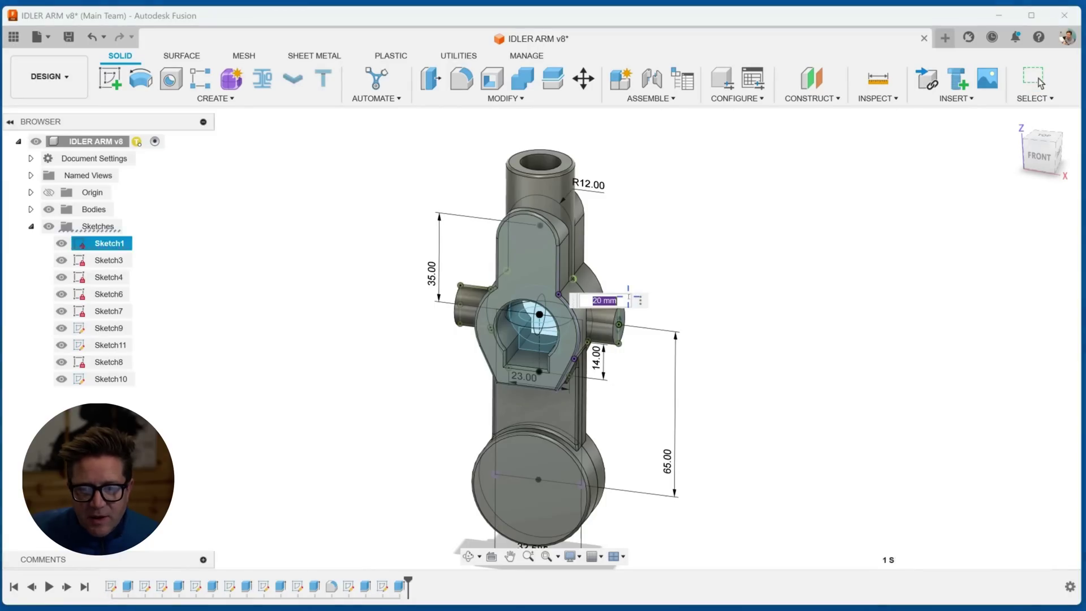
pyautogui.press('Escape')
pyautogui.doubleClick(588, 184)
pyautogui.write('10')
pyautogui.press('Return')
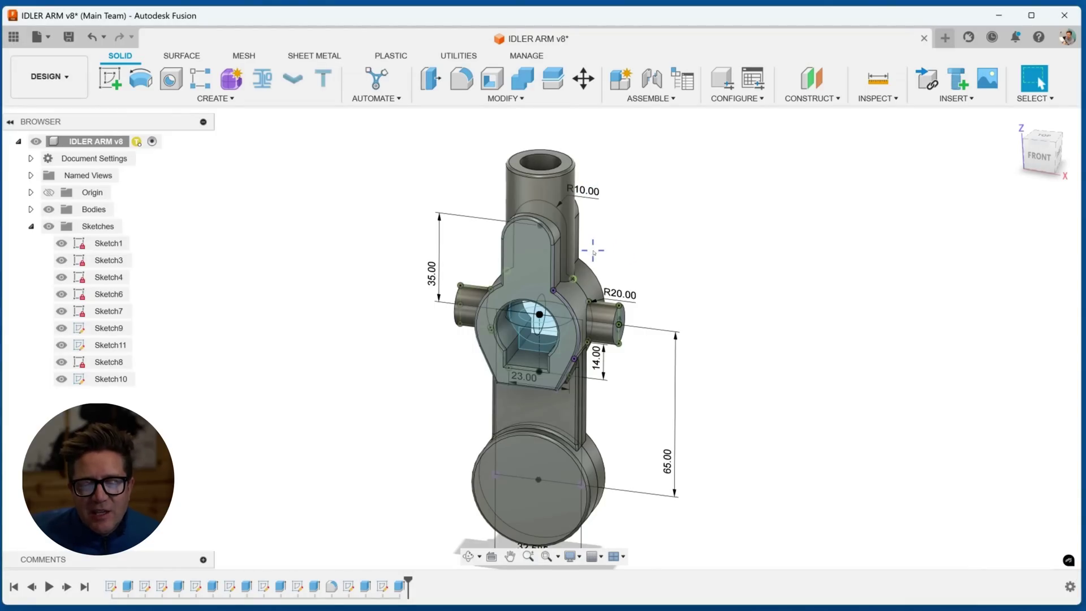
pyautogui.keyDown('shift'); pyautogui.moveTo(593, 253); pyautogui.dragTo(592, 281, button='middle'); pyautogui.keyUp('shift')
pyautogui.hotkey('ctrl', 'z')
pyautogui.press('Escape')
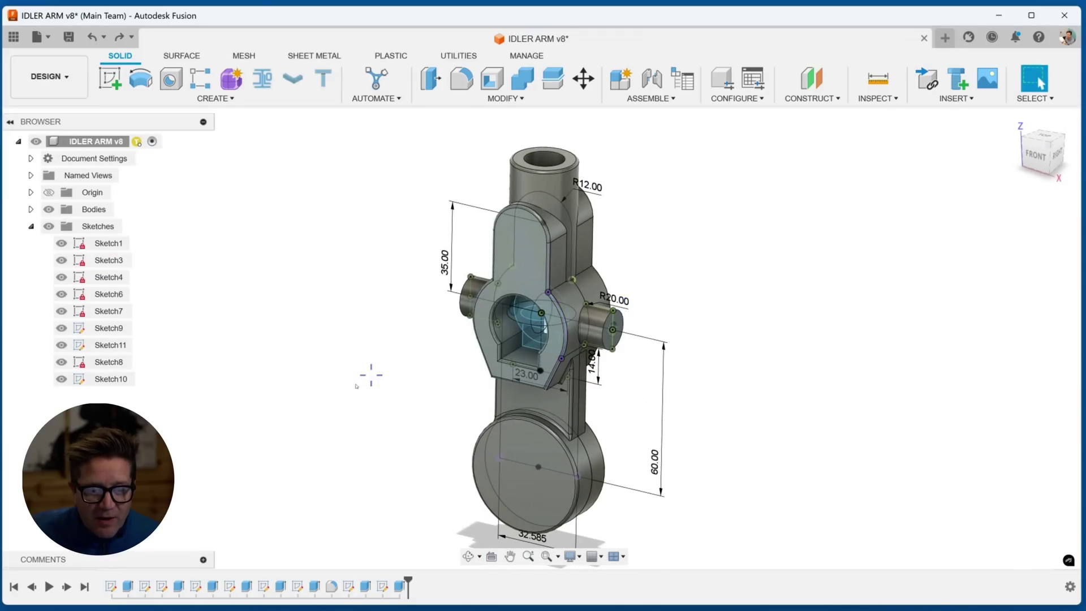
pyautogui.rightClick(112, 586)
pyautogui.click(170, 432)
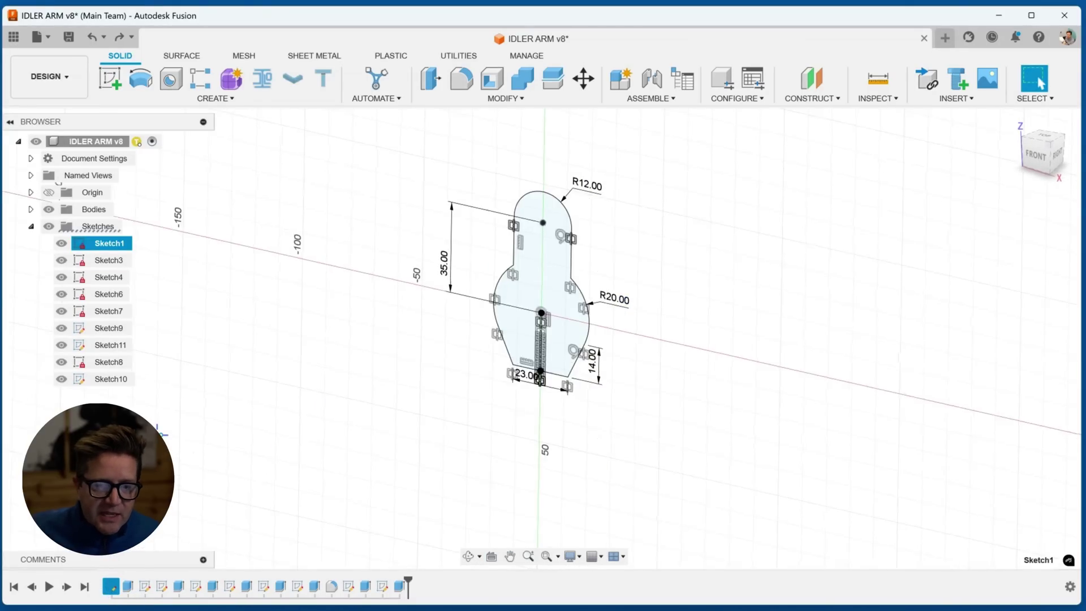
pyautogui.click(1058, 92)
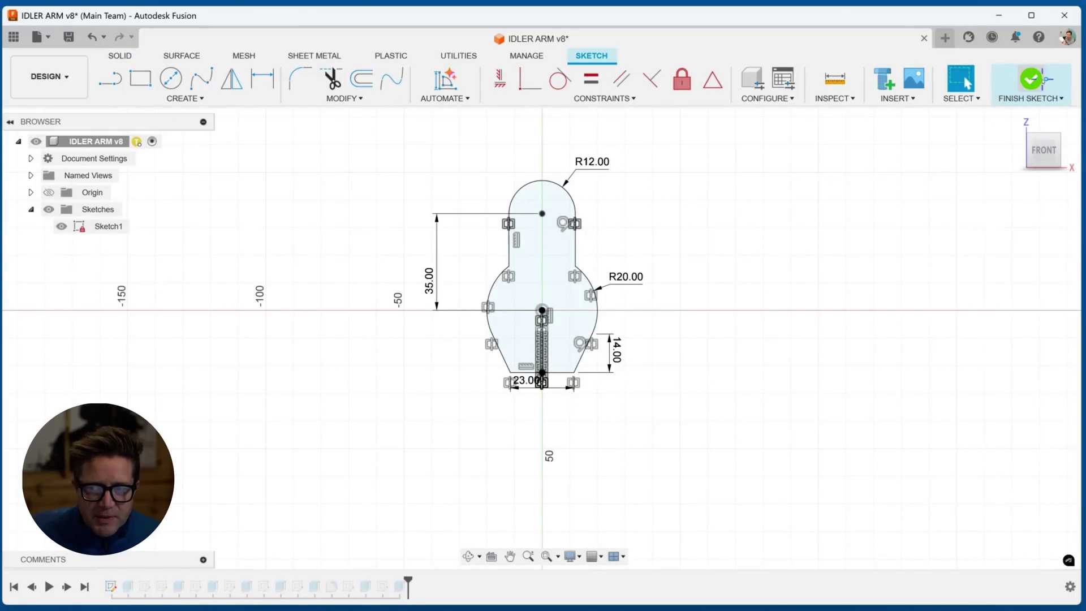
pyautogui.moveTo(685, 285)
pyautogui.mouseDown()
pyautogui.moveTo(671, 284)
pyautogui.moveTo(681, 291)
pyautogui.mouseUp()
pyautogui.press('Escape')
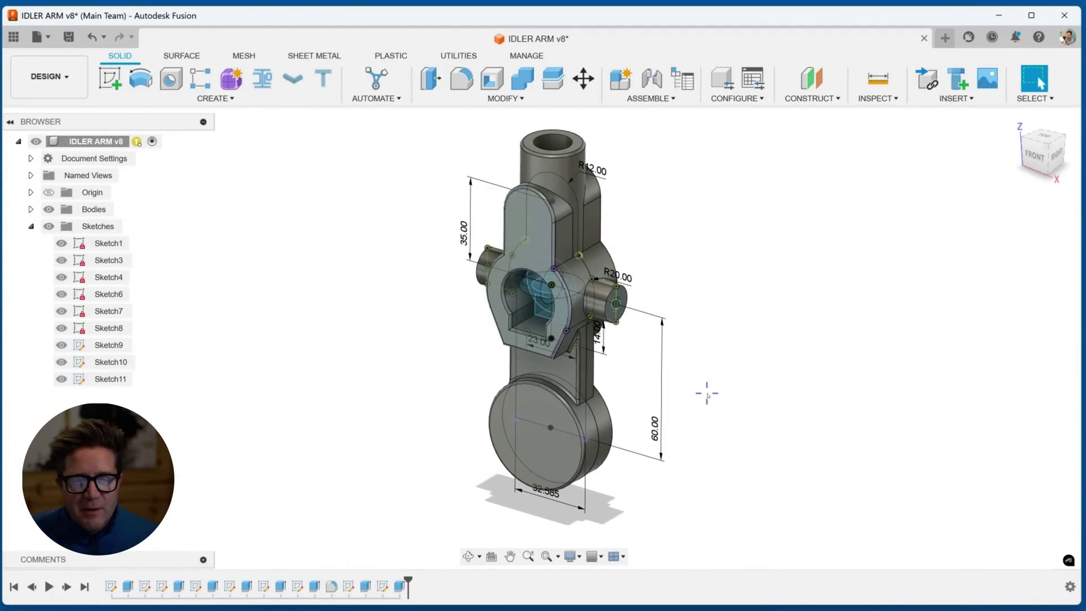
pyautogui.keyDown('shift'); pyautogui.moveTo(707, 396); pyautogui.dragTo(341, 437, button='middle'); pyautogui.keyUp('shift')
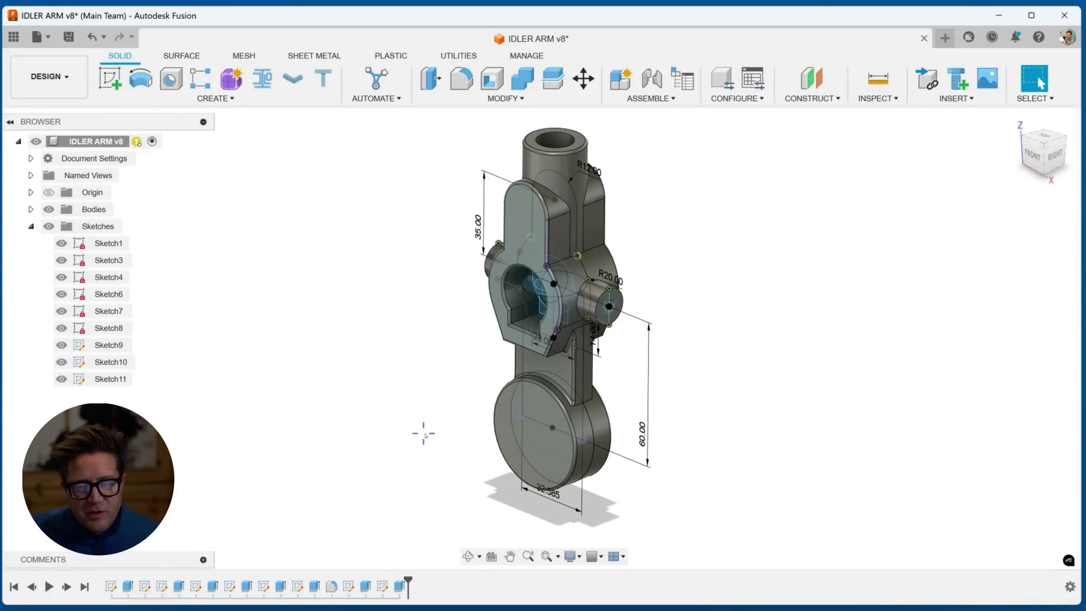
pyautogui.click(531, 436)
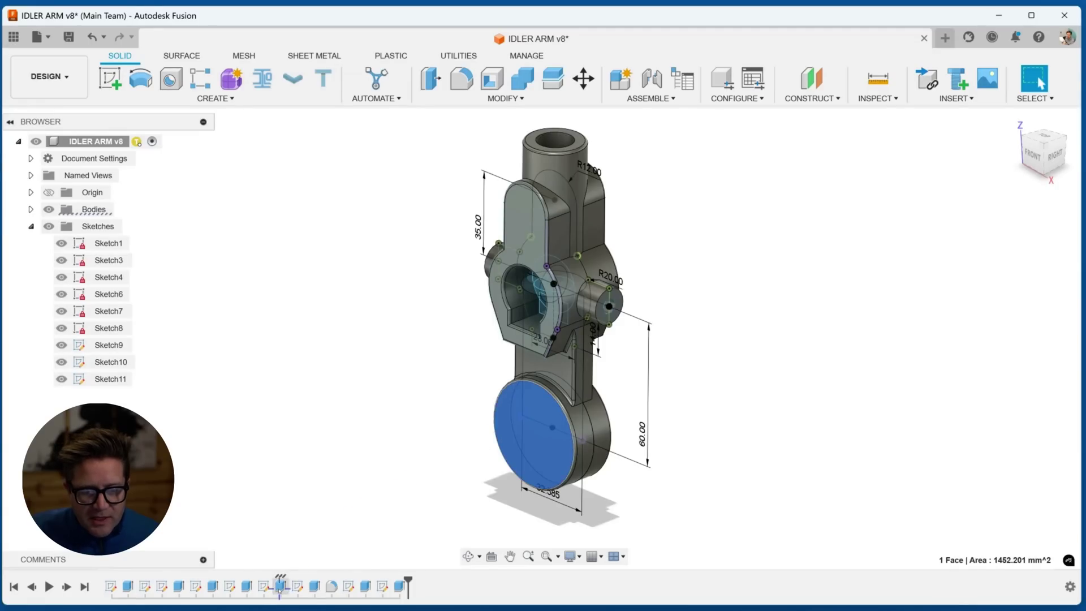
pyautogui.rightClick(281, 585)
pyautogui.click(310, 435)
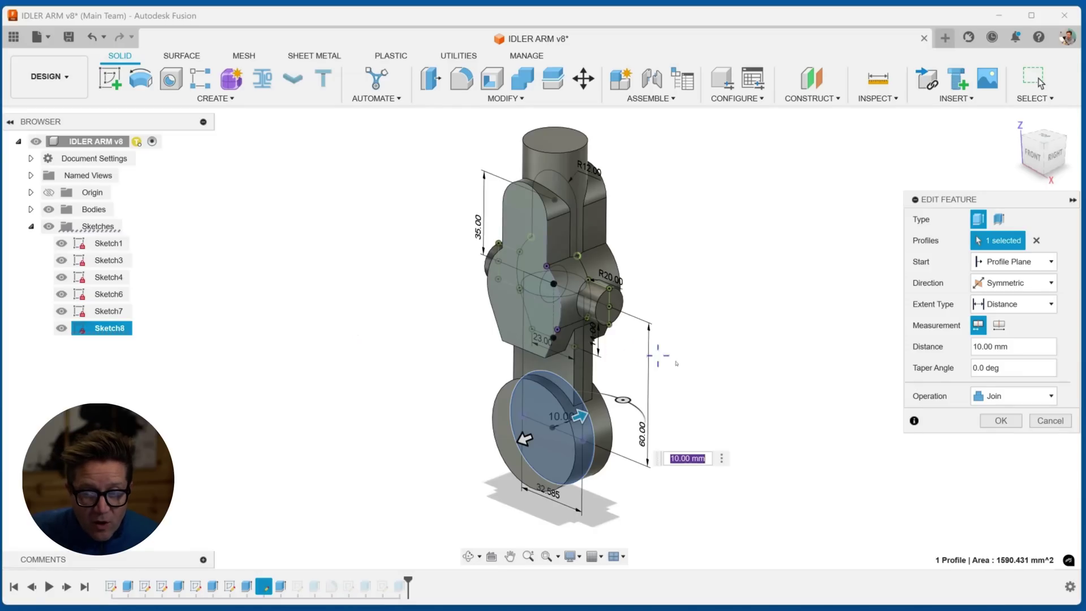
pyautogui.press('Return')
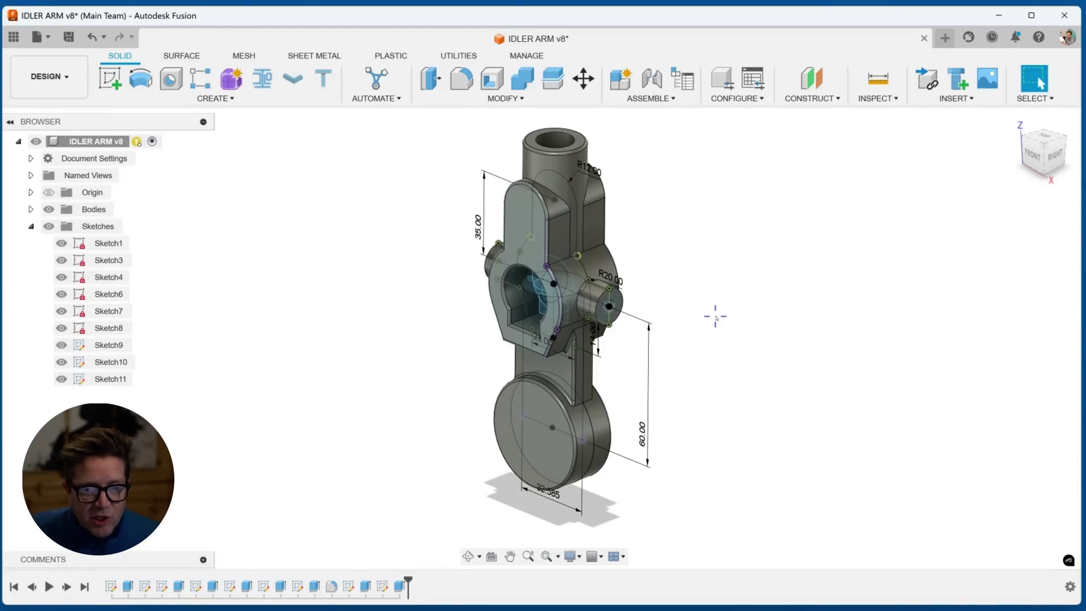
# Offset the round end face by 20 mm using Modify Existing Feature
pyautogui.press('q')
pyautogui.click(539, 419)
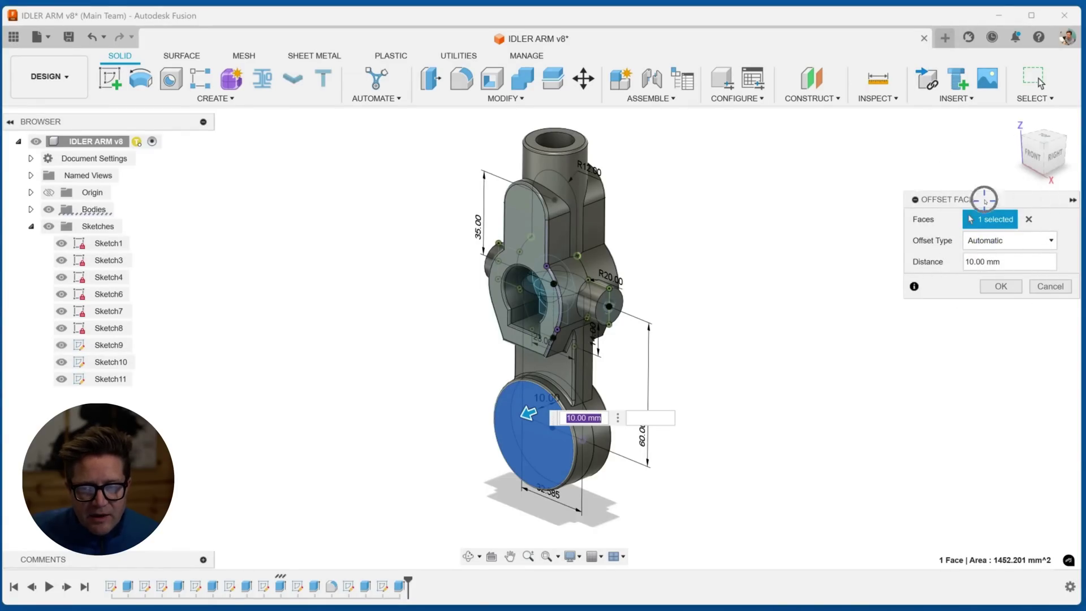
pyautogui.click(987, 238)
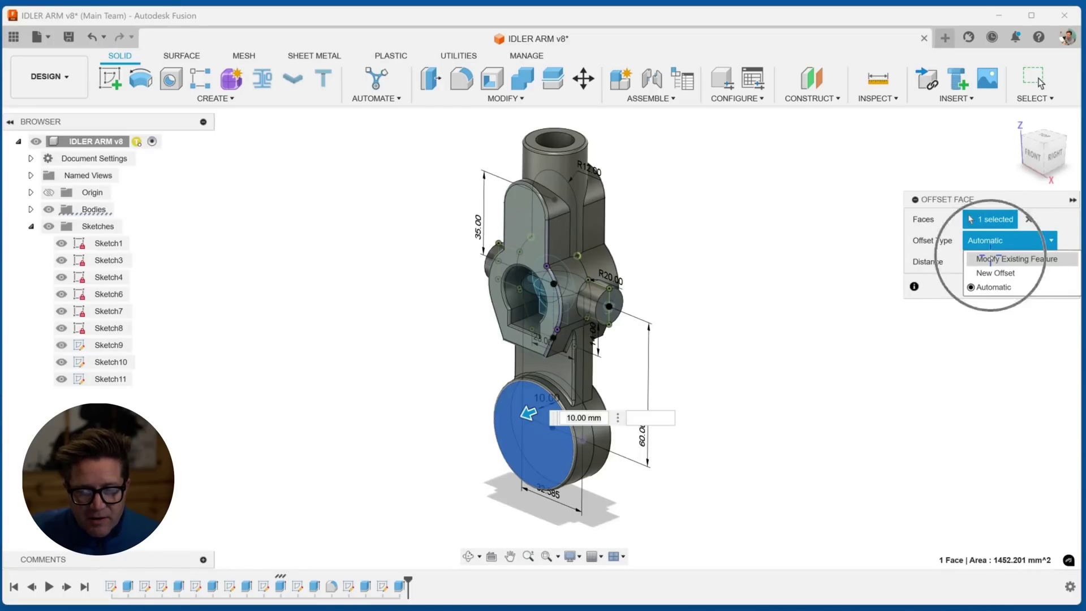
pyautogui.click(990, 258)
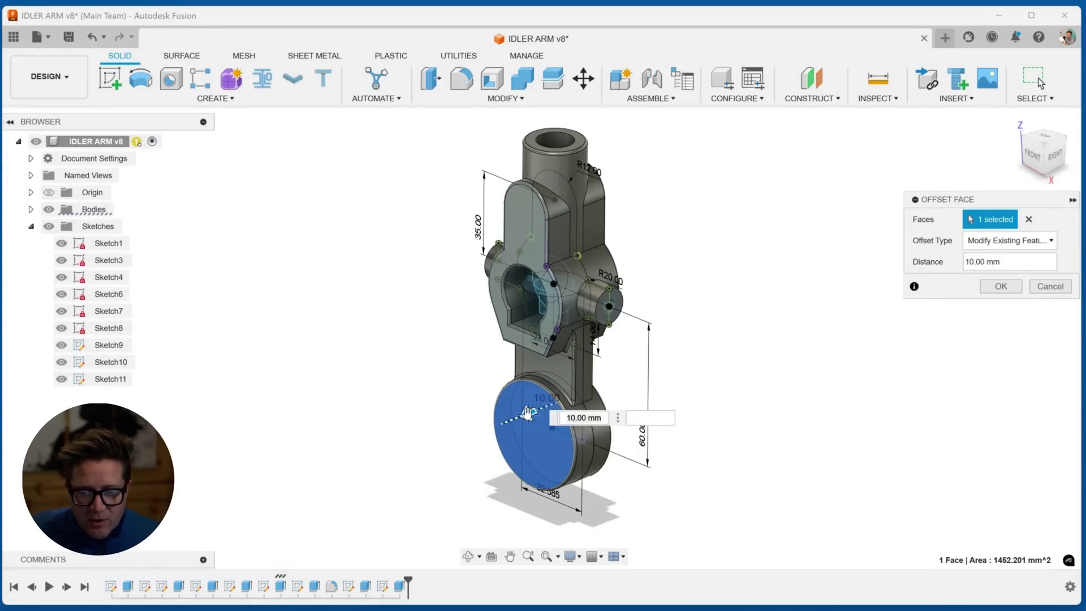
pyautogui.moveTo(534, 424); pyautogui.dragTo(509, 422)
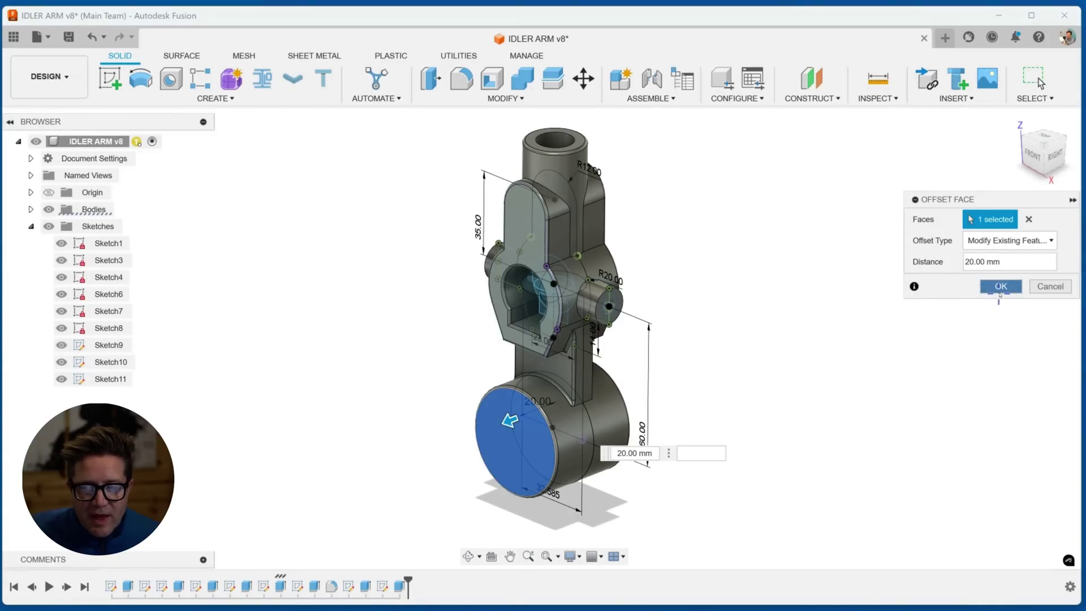
pyautogui.click(1000, 286)
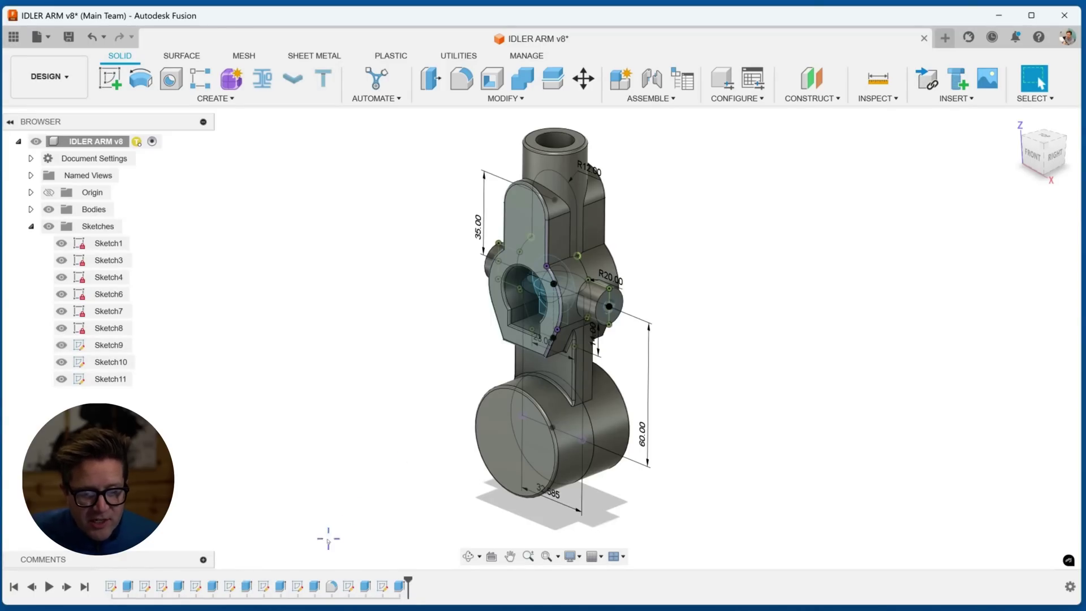
# Select the 1 mm fillet with Press Pull and cancel, leaving it unchanged
pyautogui.rightClick(177, 585)
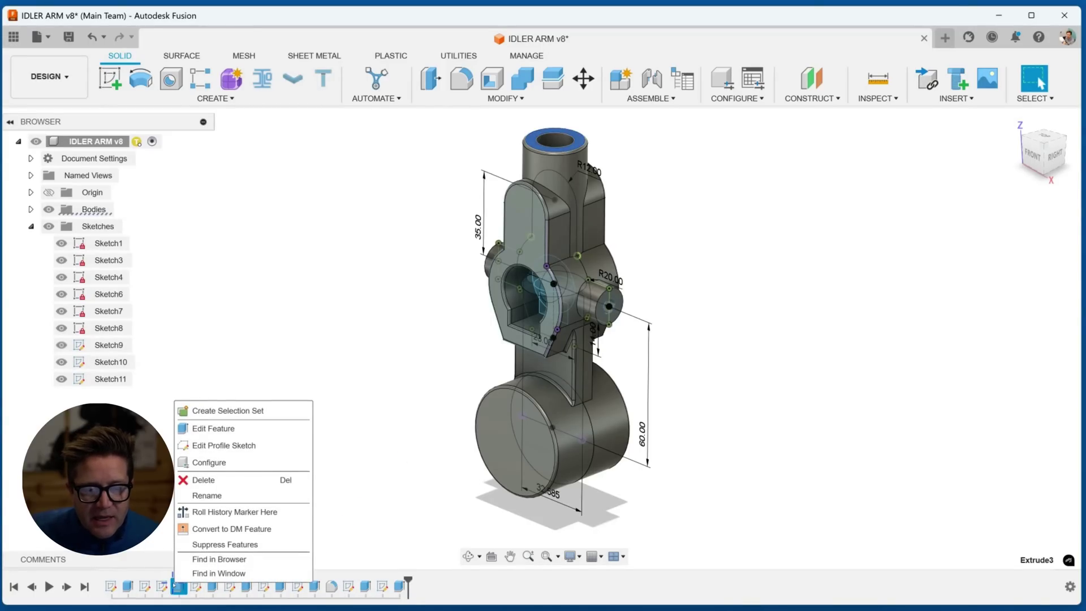
pyautogui.click(309, 322)
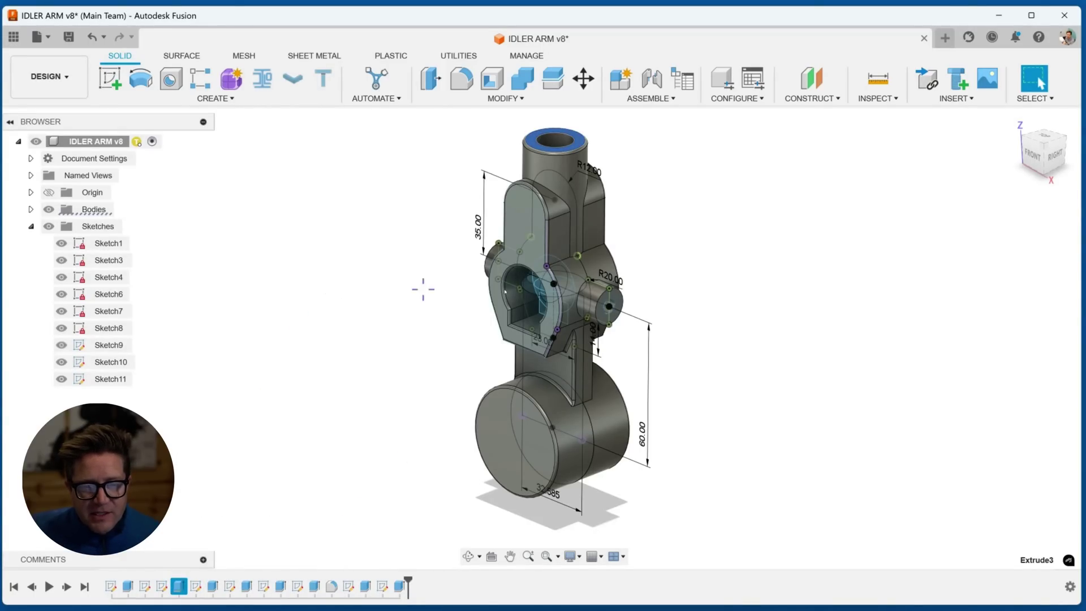
pyautogui.scroll(6, 565, 401)
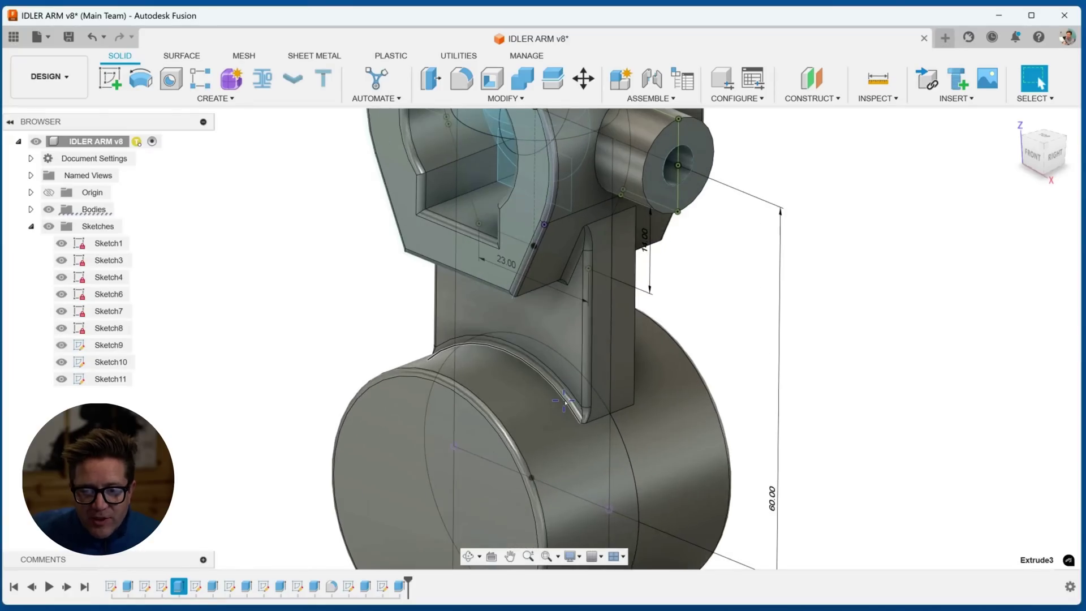
pyautogui.press('q')
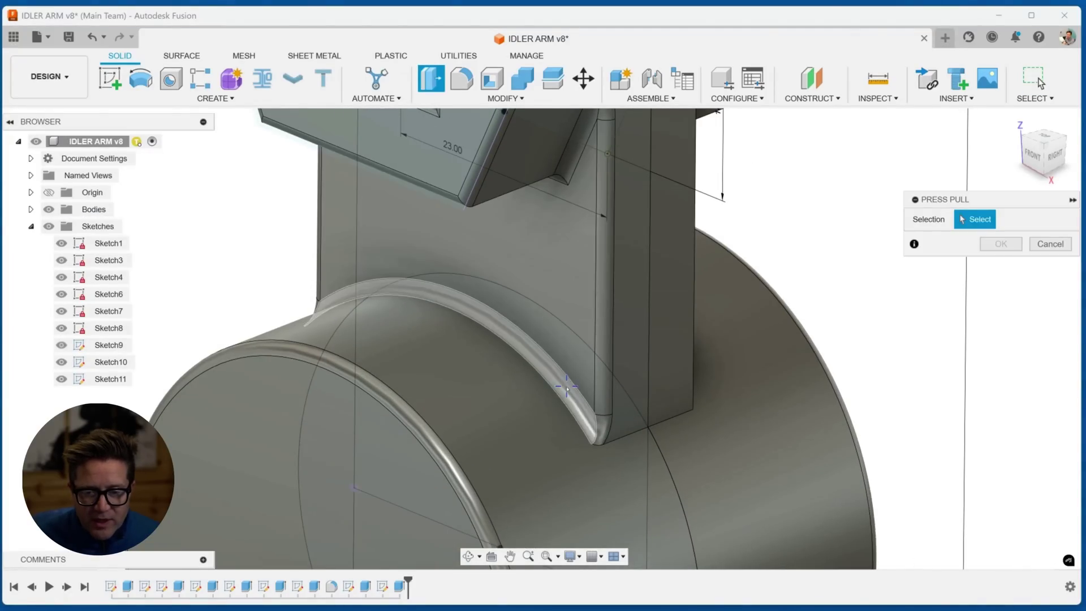
pyautogui.click(562, 386)
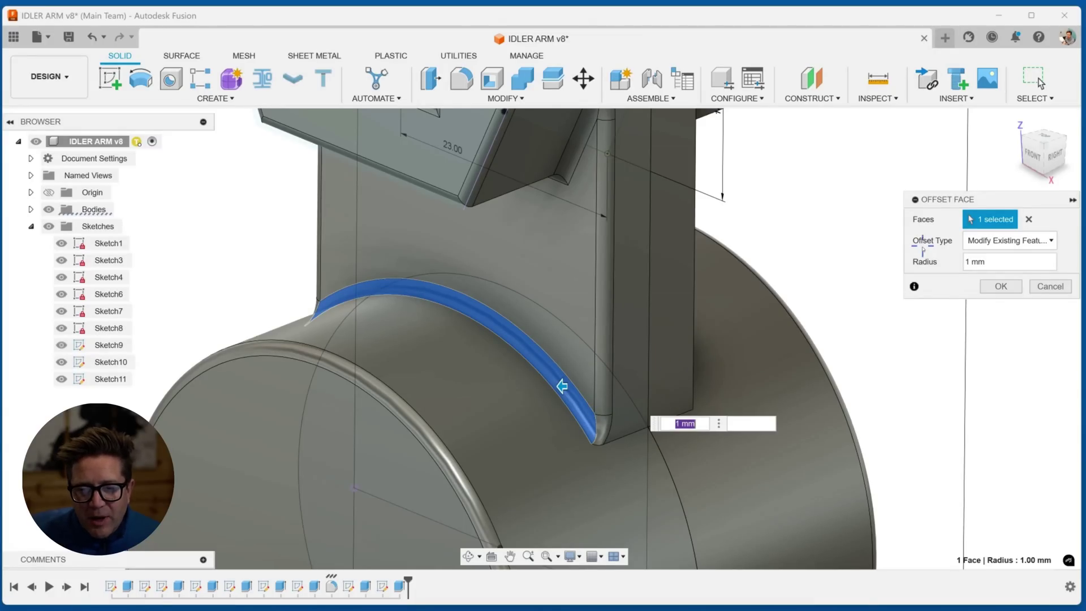
pyautogui.press('Return')
pyautogui.scroll(-5, 858, 274)
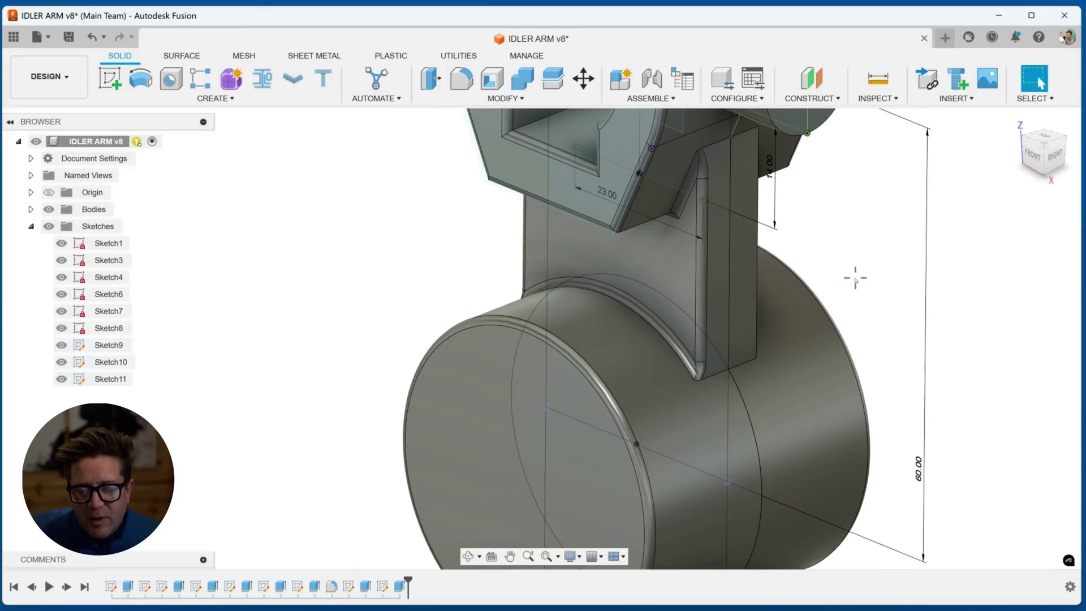
pyautogui.scroll(-3, 856, 277)
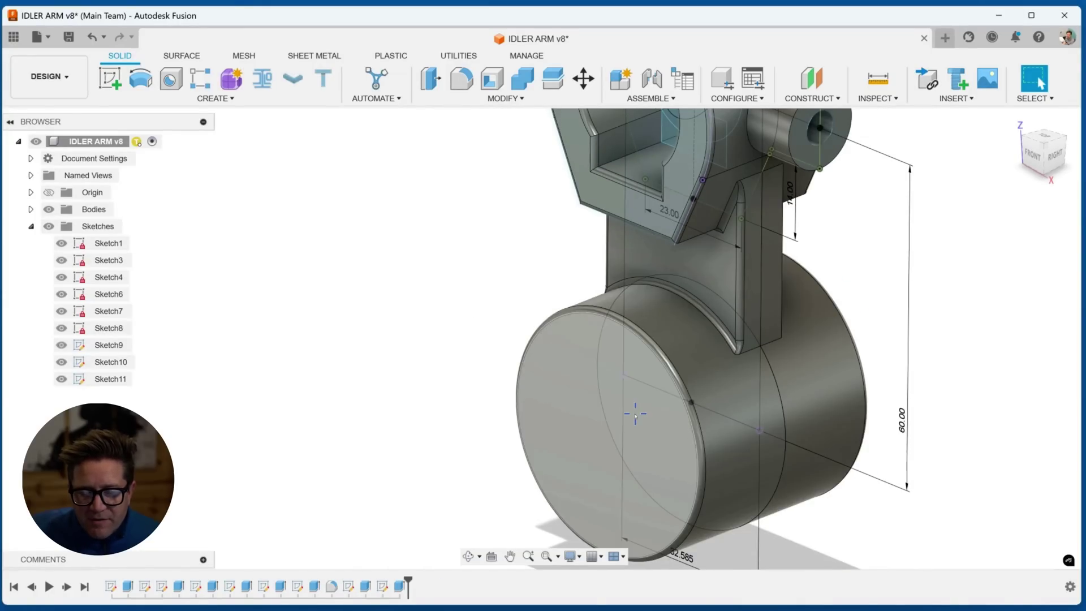
# Offset the lower cylinder's flat end face by 9 mm as a New Offset
pyautogui.press('q')
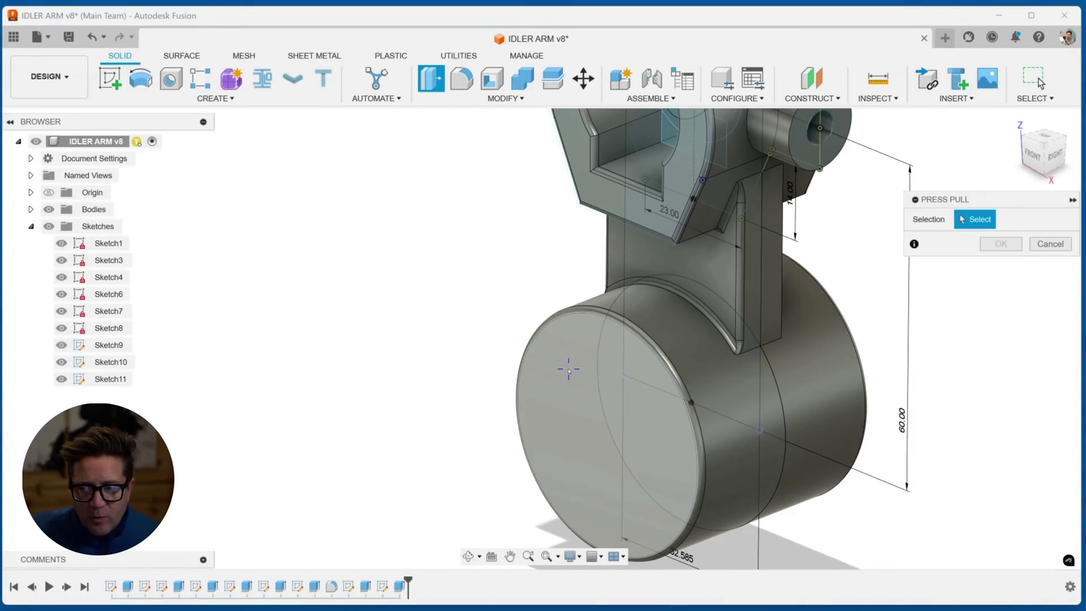
pyautogui.click(568, 369)
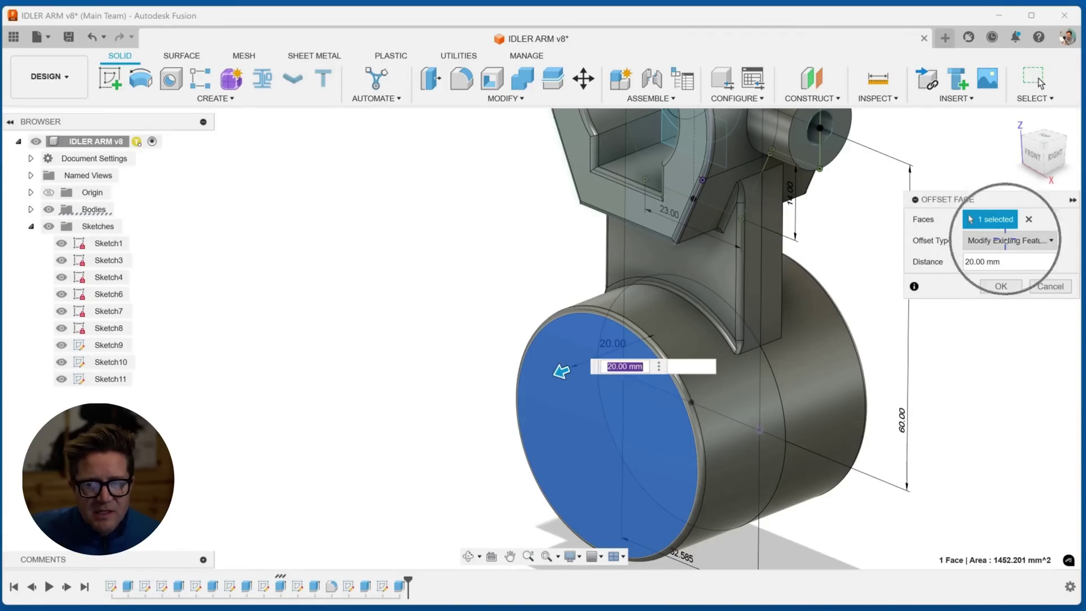
pyautogui.click(1005, 240)
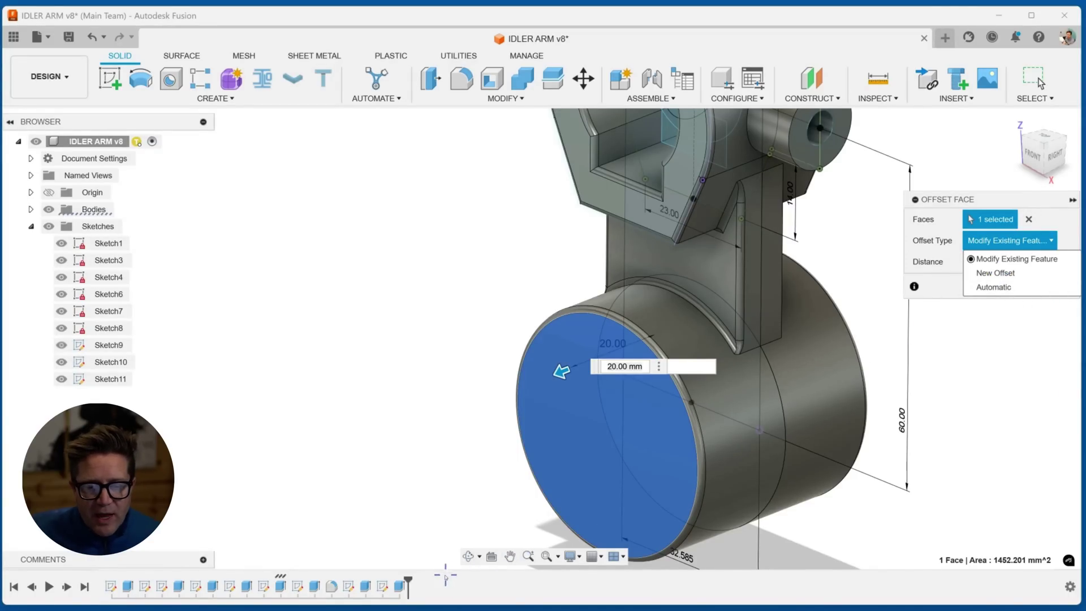
pyautogui.click(982, 273)
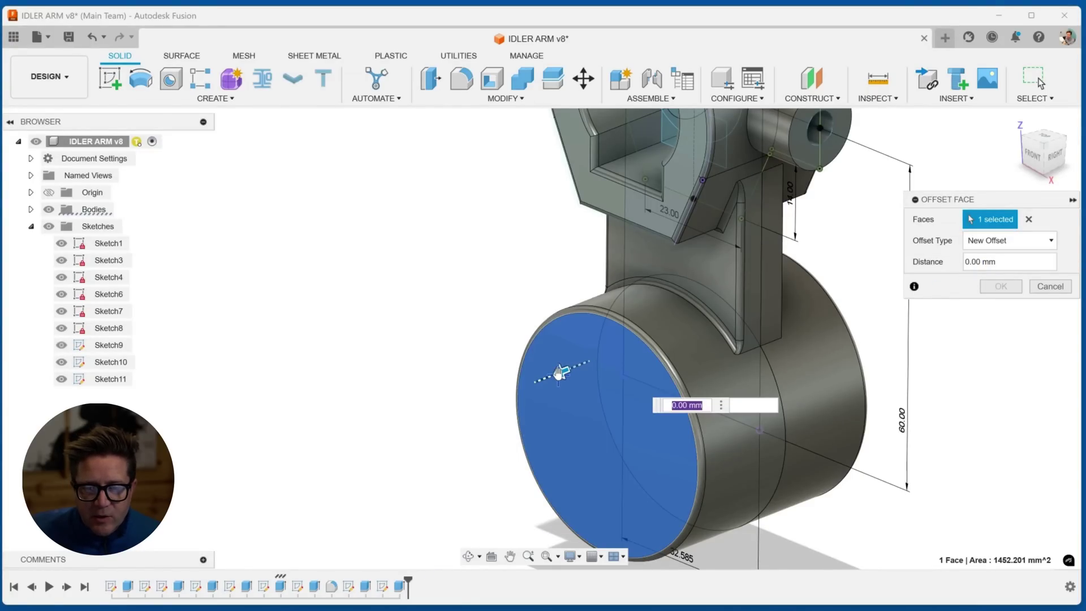
pyautogui.moveTo(558, 371); pyautogui.dragTo(523, 386)
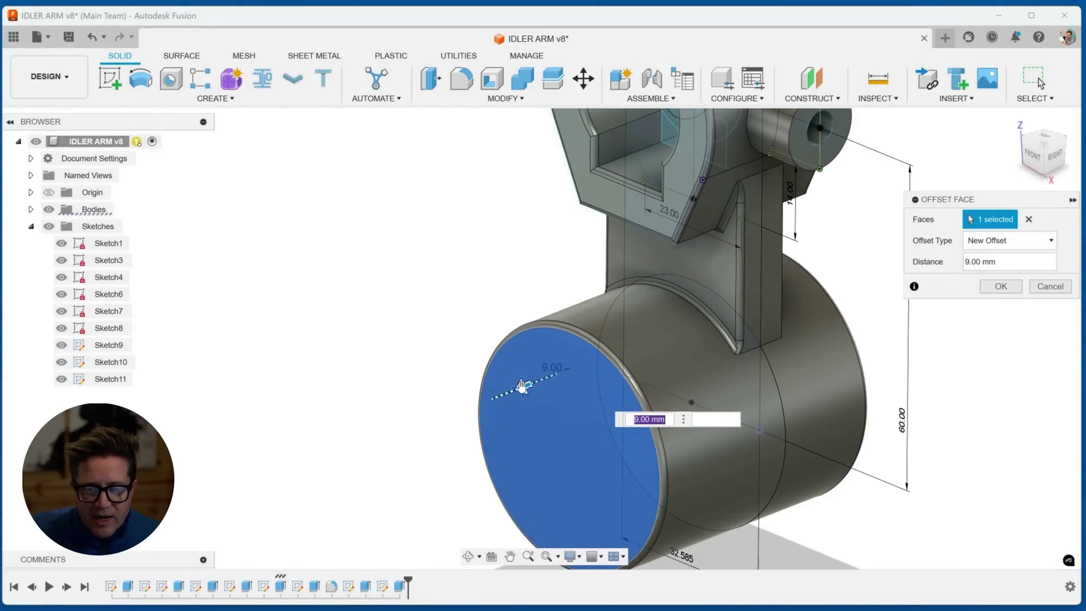
pyautogui.click(1001, 286)
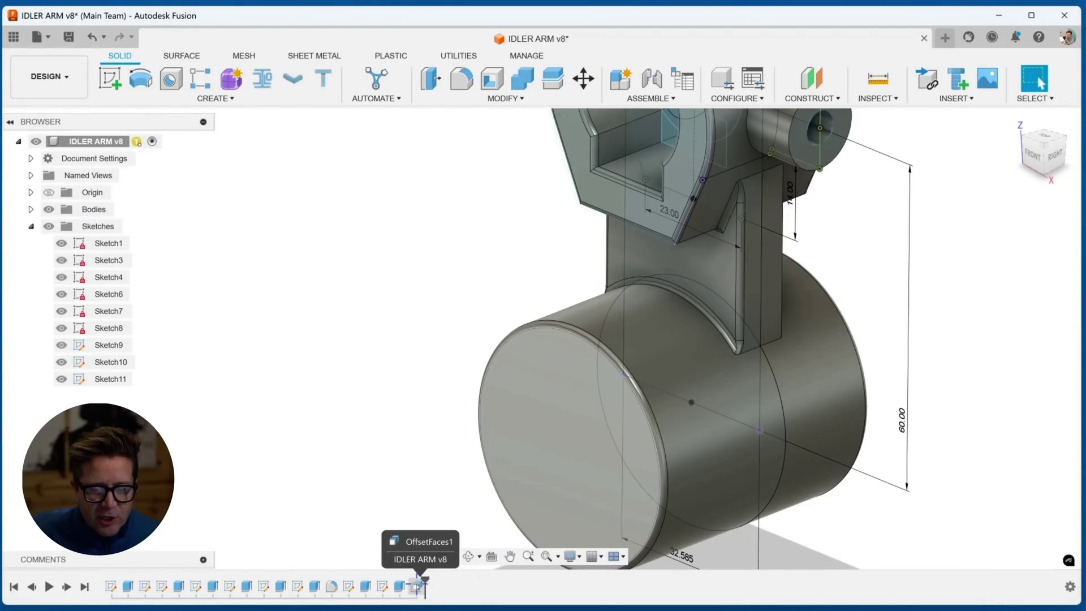
# Undo the 9 mm OffsetFaces1 and cancel a push/pull on the top face
pyautogui.hotkey('ctrl', 'z')
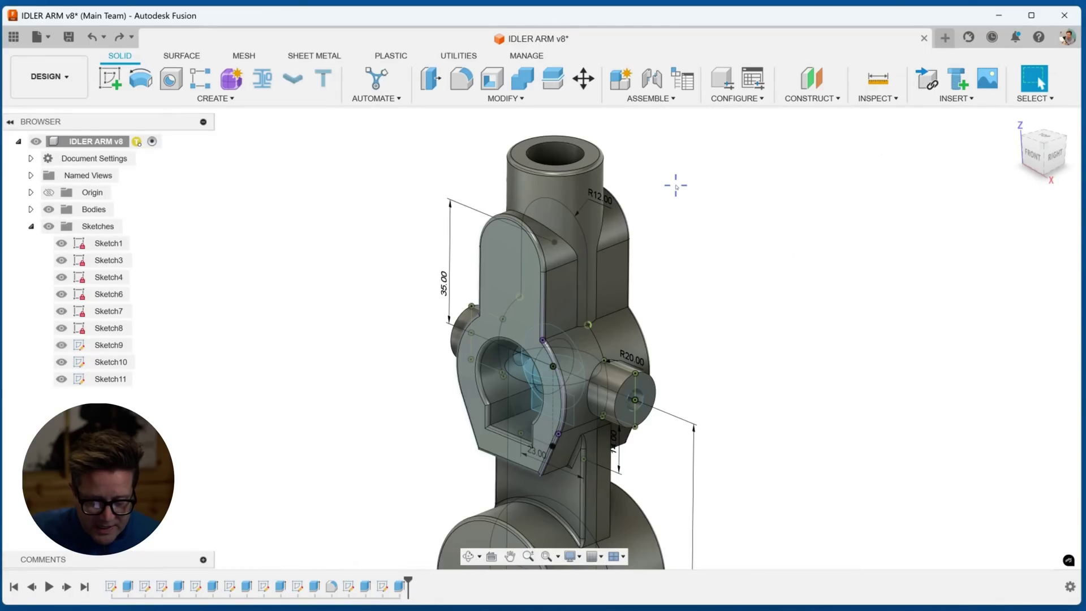
pyautogui.press('q')
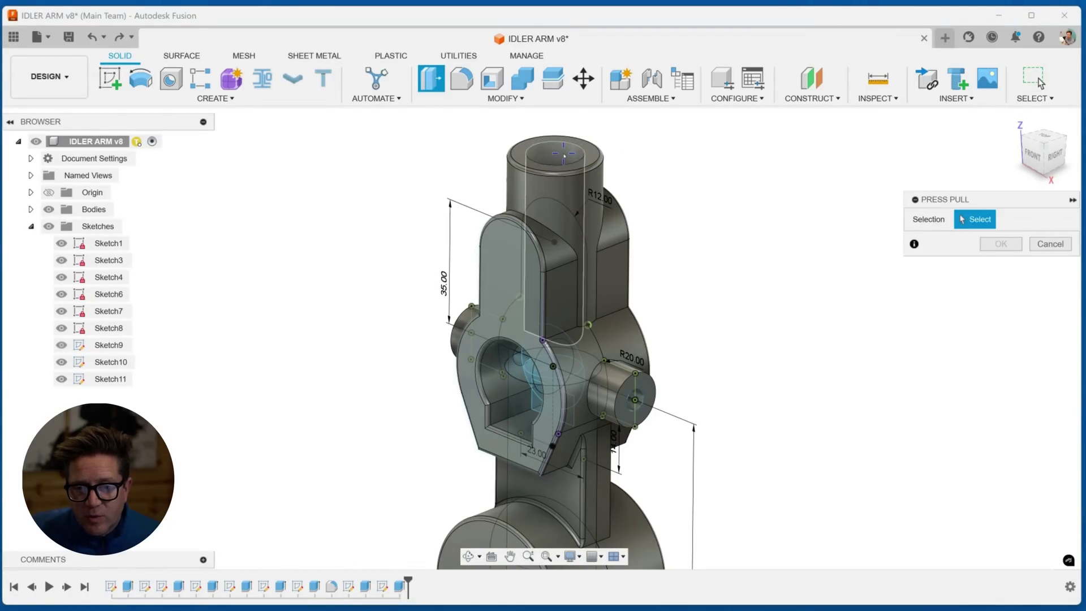
pyautogui.click(564, 156)
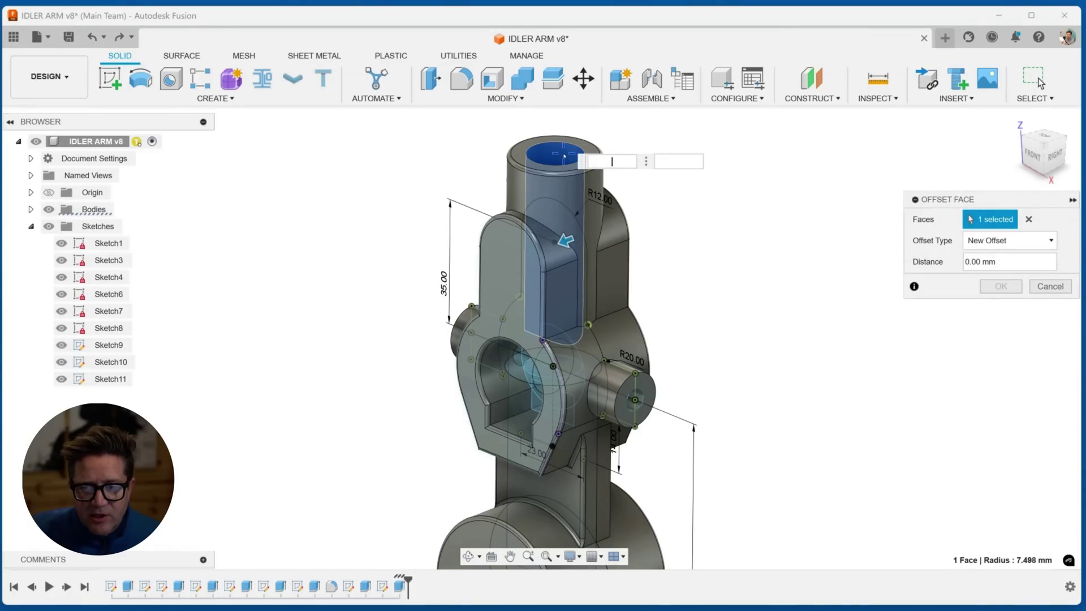
pyautogui.press('Escape')
# Delete the top bore face to fill the hole, then undo it
pyautogui.click(569, 158)
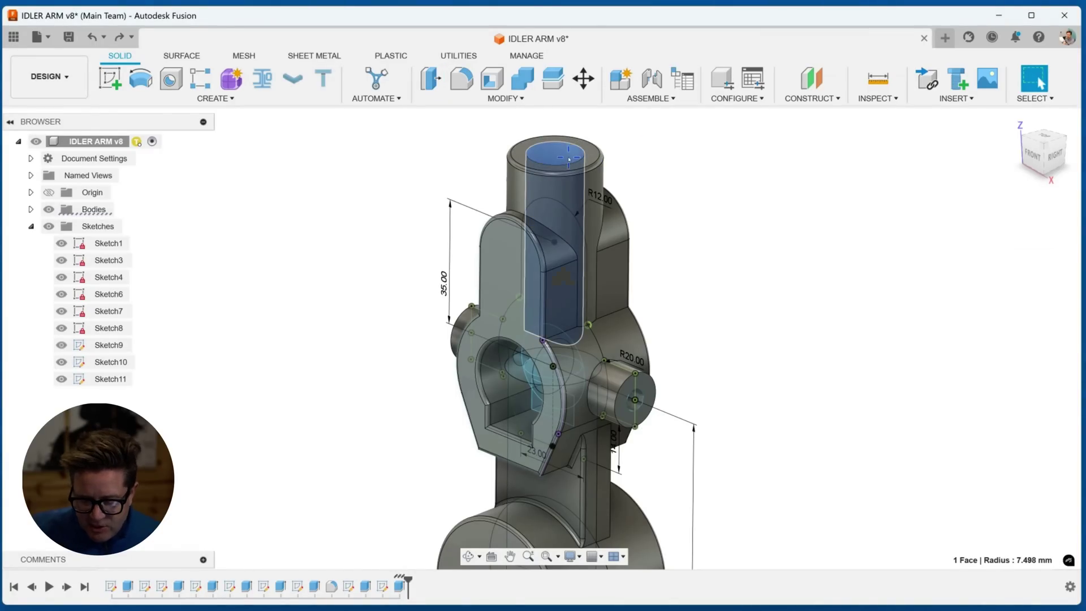
pyautogui.press('Delete')
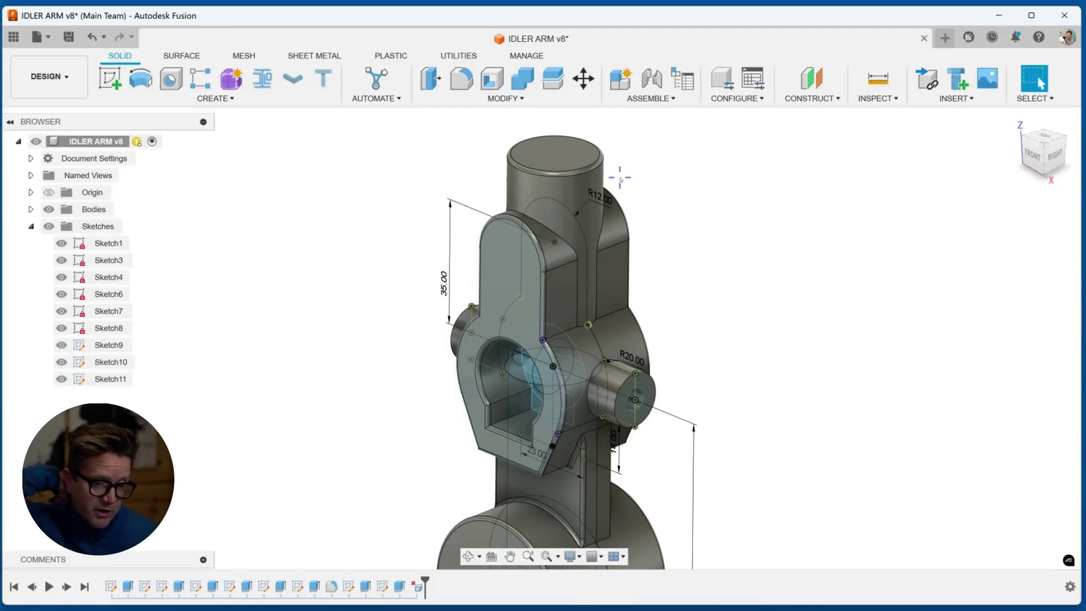
pyautogui.hotkey('ctrl', 'z')
pyautogui.scroll(-3, 660, 184)
pyautogui.scroll(3, 710, 305)
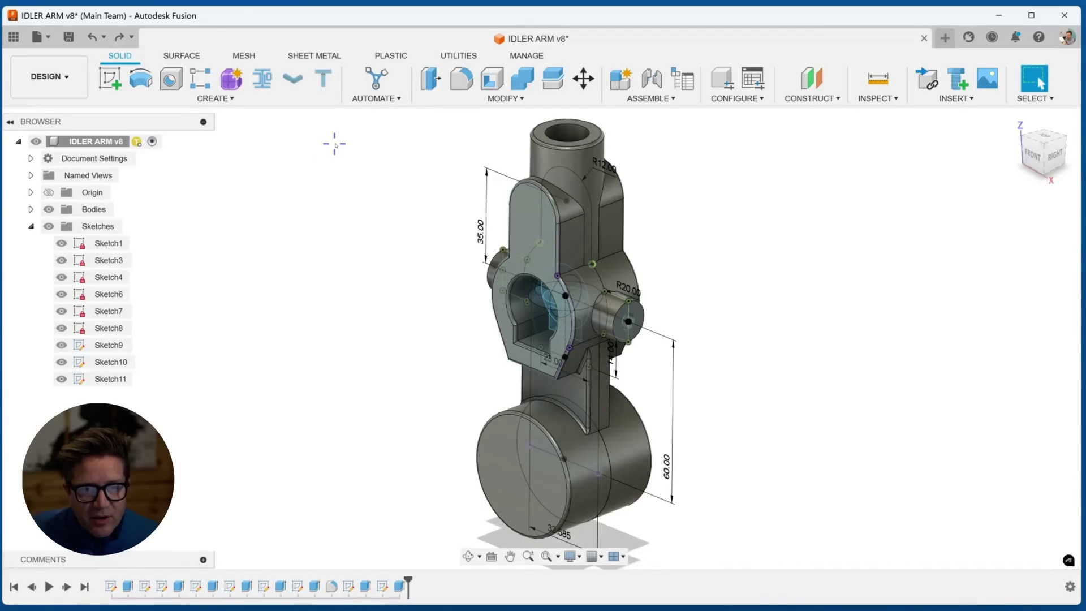
# Show Change Parameters left of the model with a widened Parameter column
pyautogui.click(456, 99)
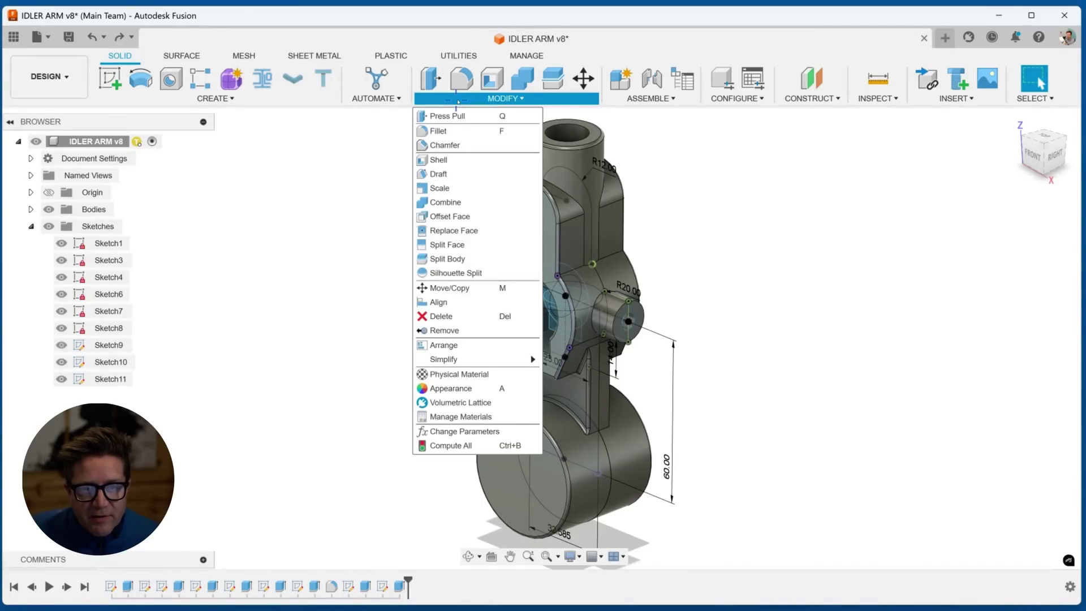
pyautogui.click(448, 431)
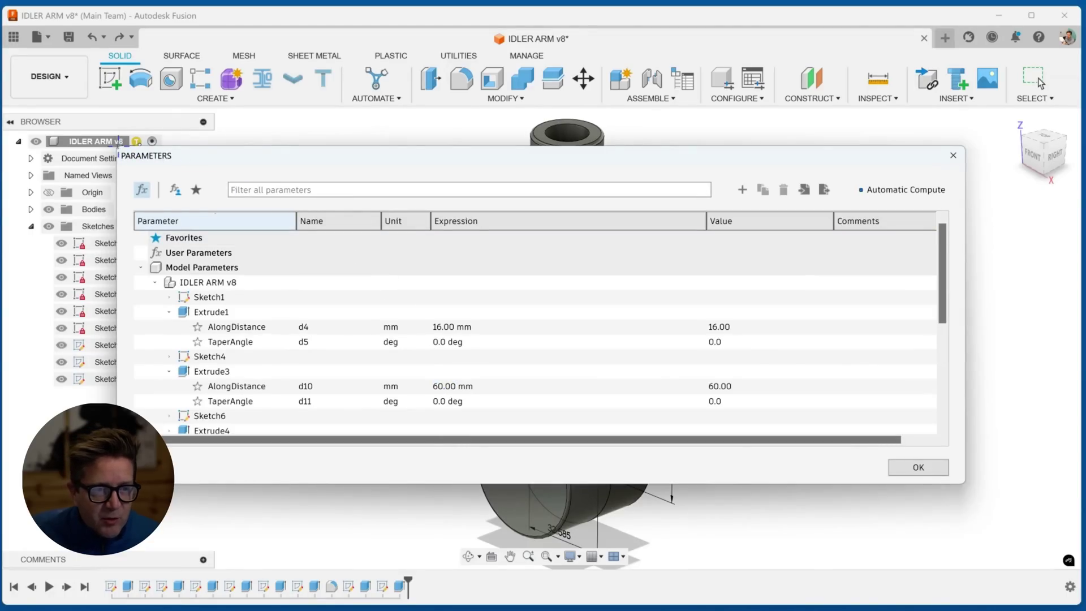
pyautogui.moveTo(119, 149); pyautogui.dragTo(560, 134)
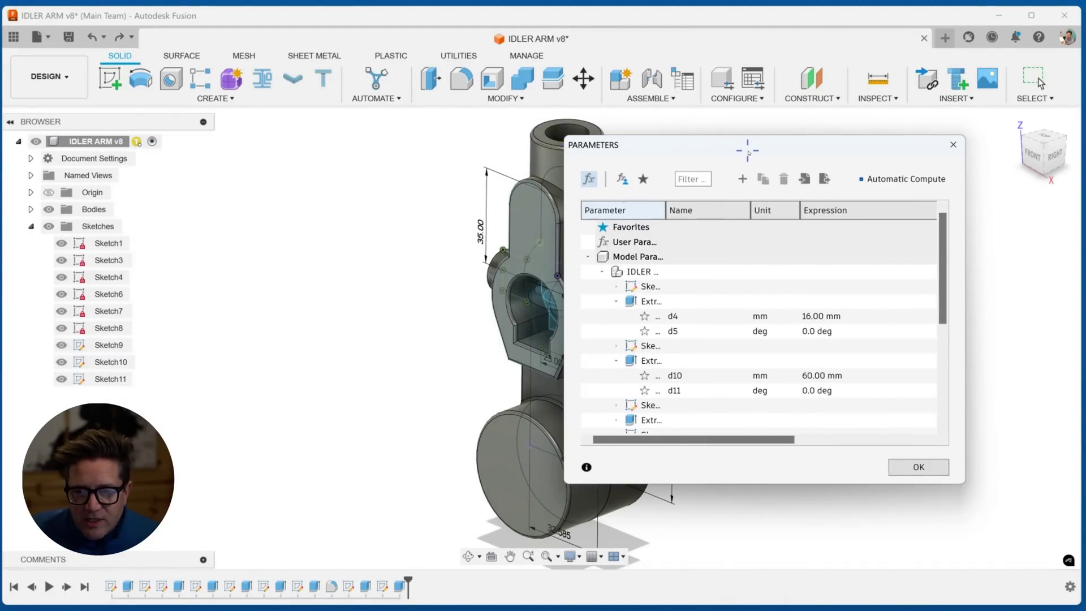
pyautogui.moveTo(748, 151); pyautogui.dragTo(547, 166)
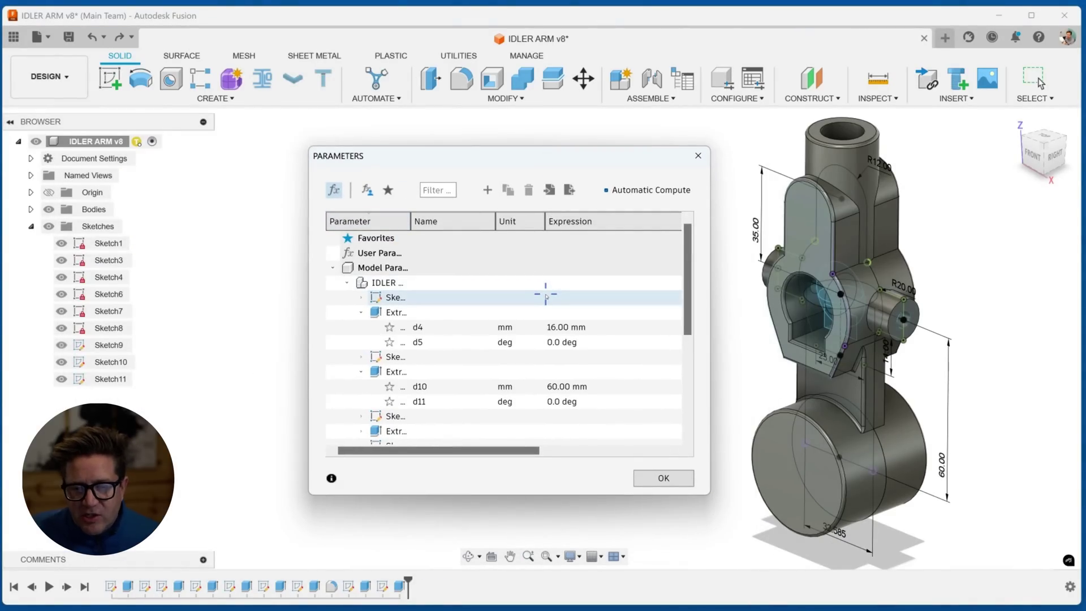
pyautogui.scroll(-1, 391, 314)
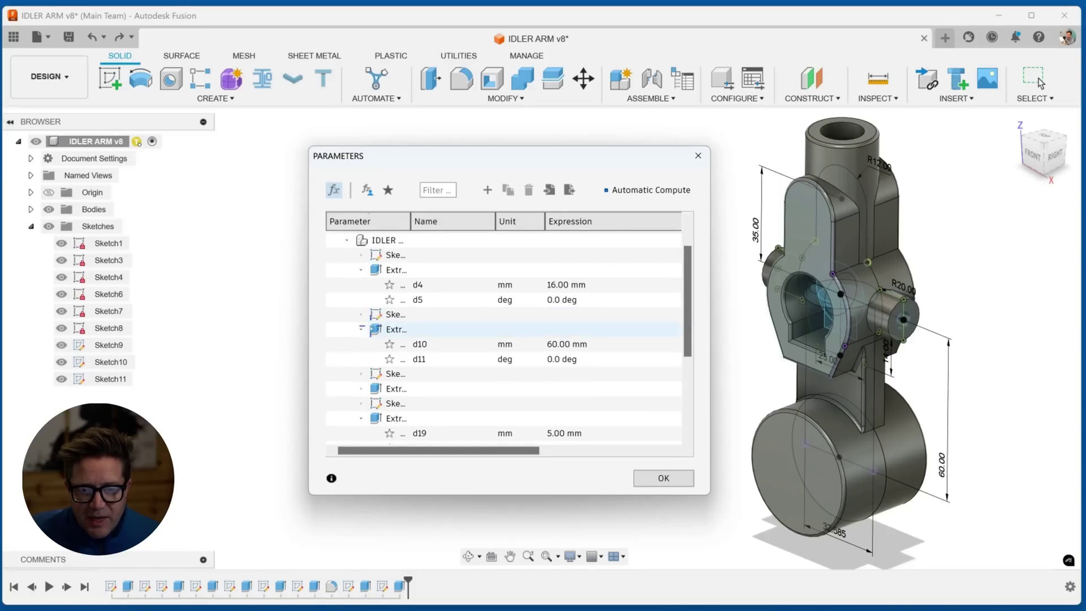
pyautogui.click(362, 328)
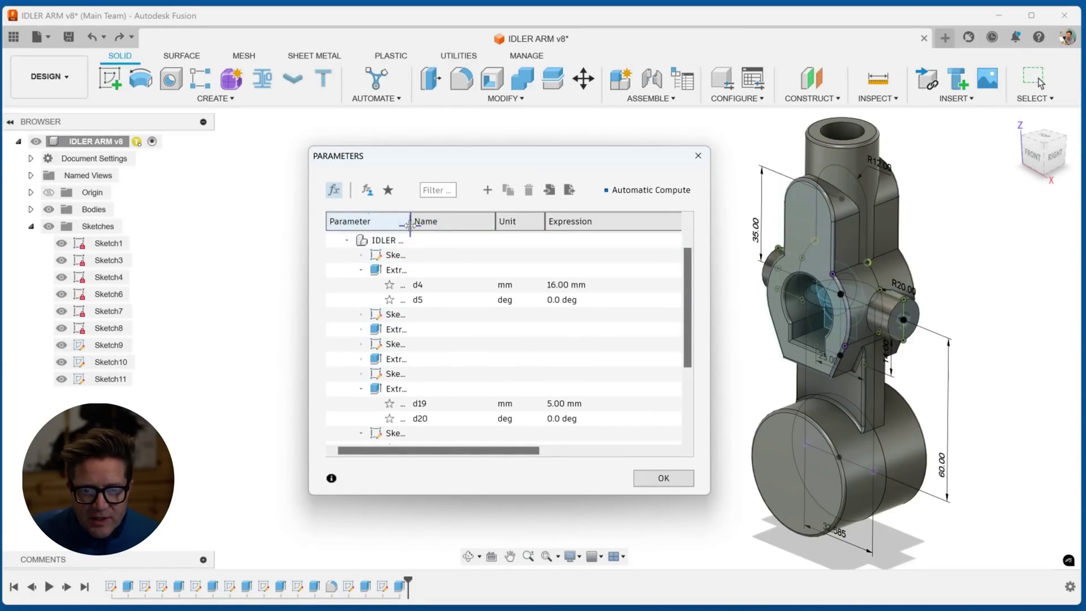
pyautogui.moveTo(410, 225); pyautogui.dragTo(468, 225)
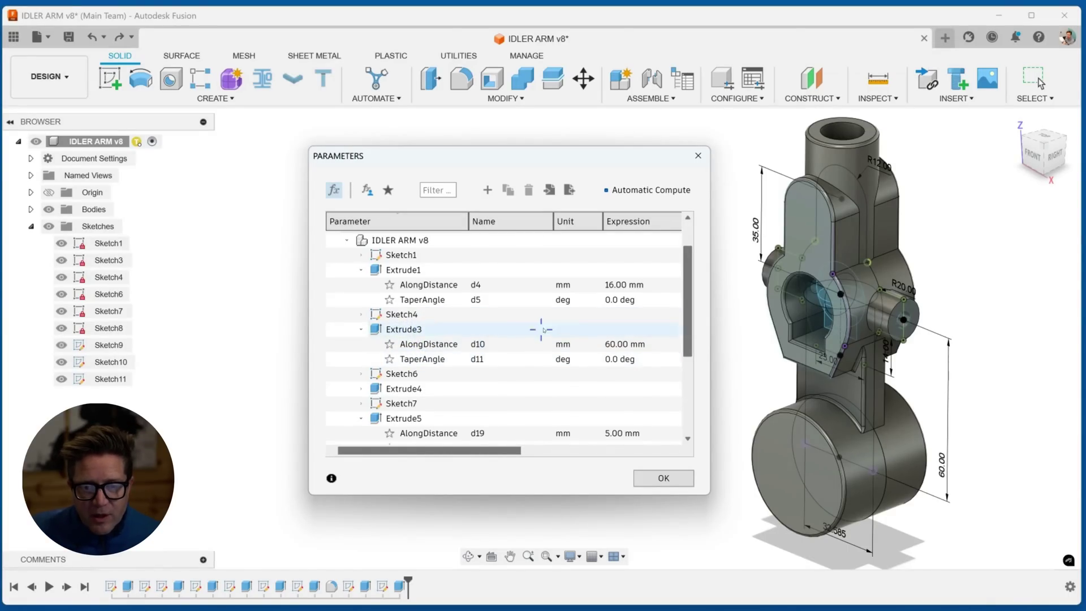
# Set d4 to 20 mm and d23 to 10 mm in the parameters table
pyautogui.scroll(1, 565, 327)
pyautogui.doubleClick(605, 325)
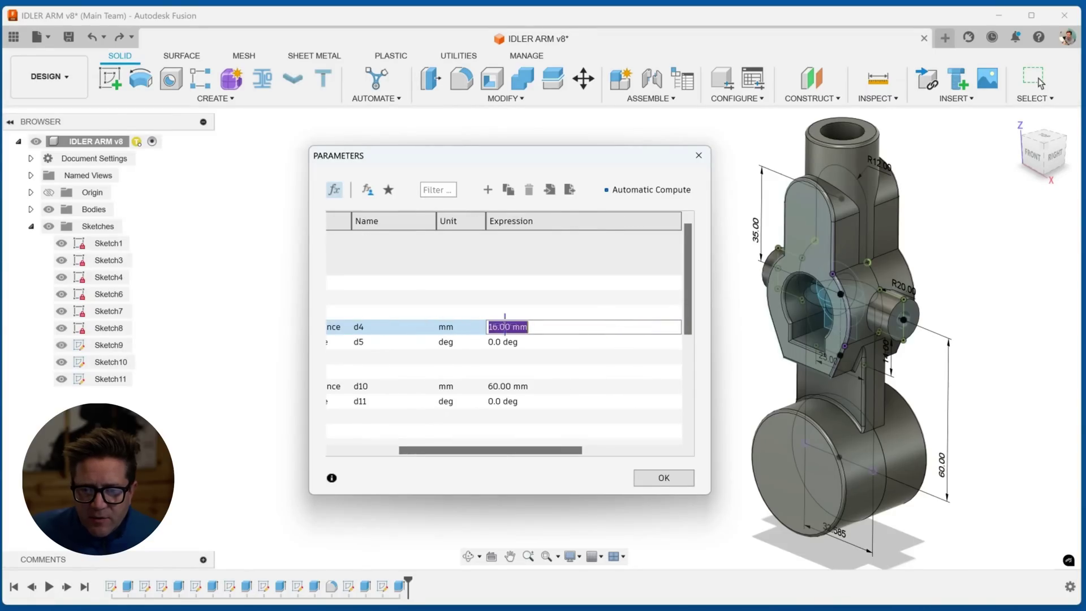
pyautogui.write('20')
pyautogui.press('Return')
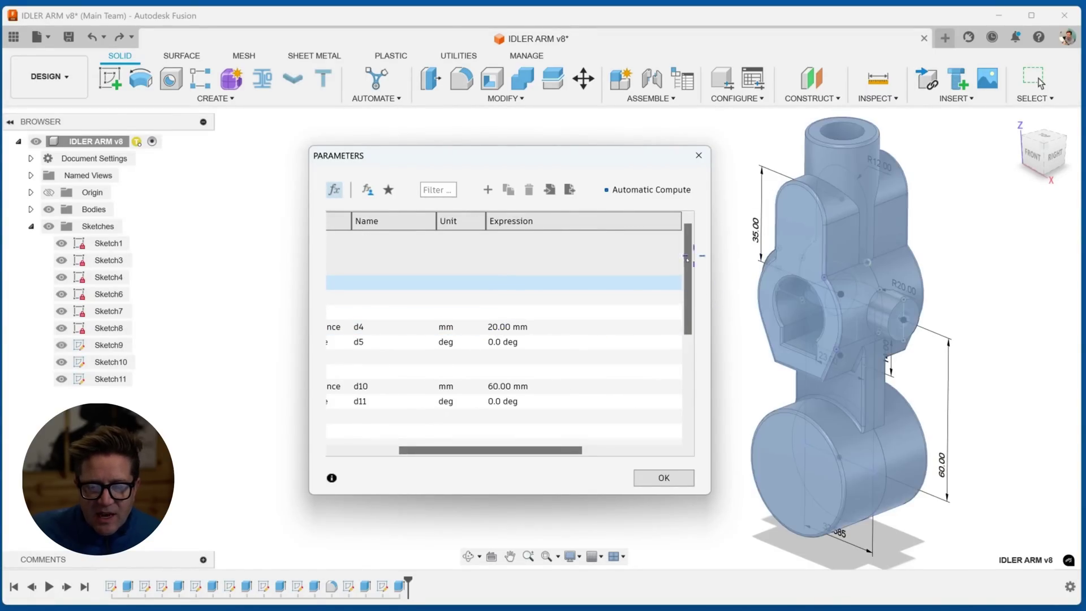
pyautogui.scroll(-3, 467, 356)
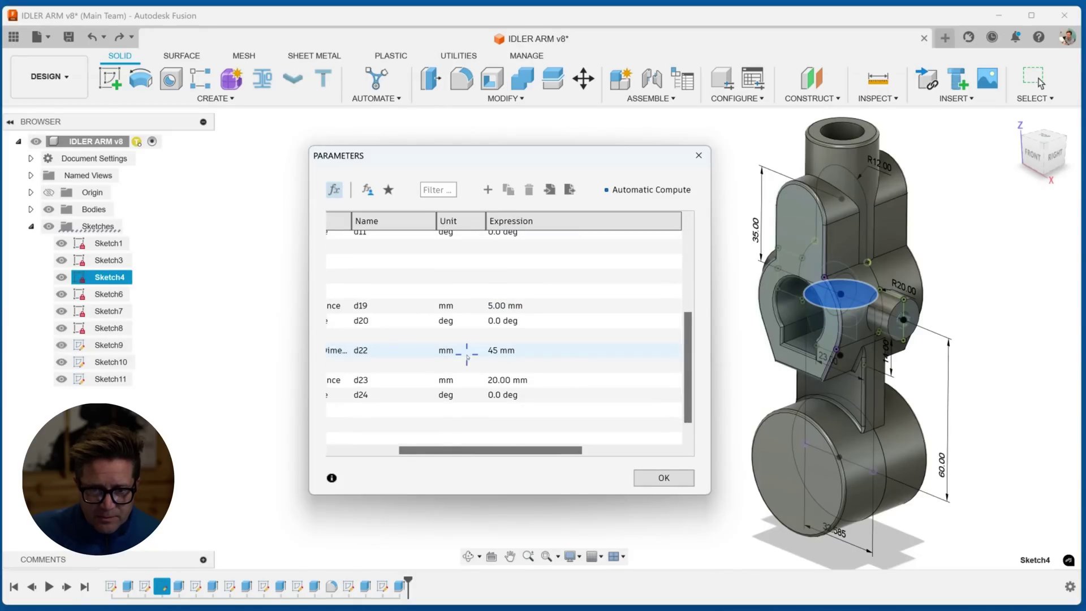
pyautogui.scroll(-1, 470, 357)
pyautogui.click(493, 362)
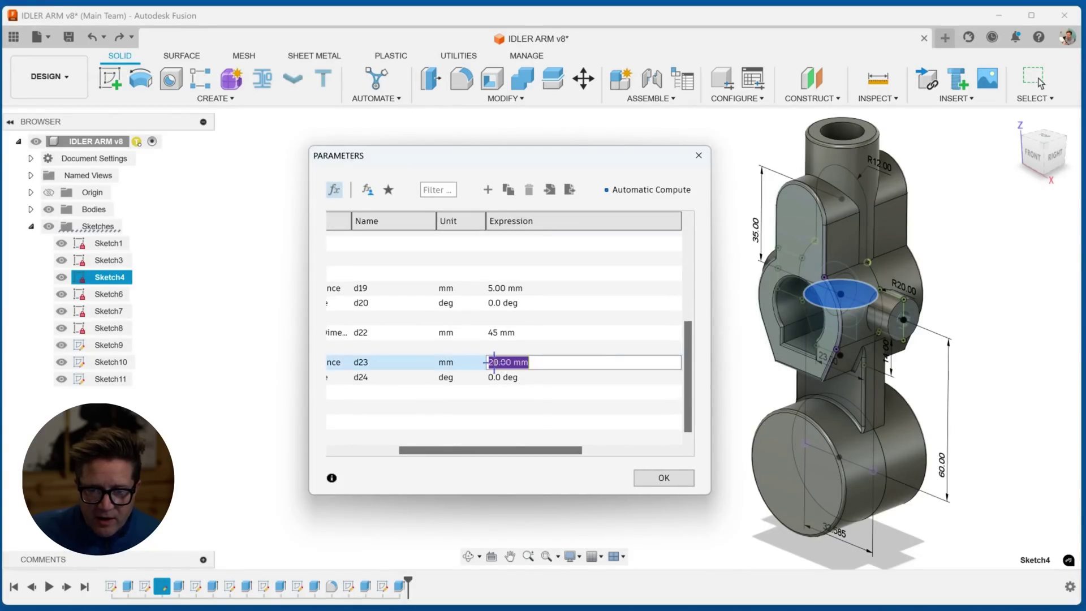
pyautogui.click(493, 362)
pyautogui.press('Delete')
pyautogui.press('Delete')
pyautogui.press('Delete')
pyautogui.press('BackSpace')
pyautogui.write('10')
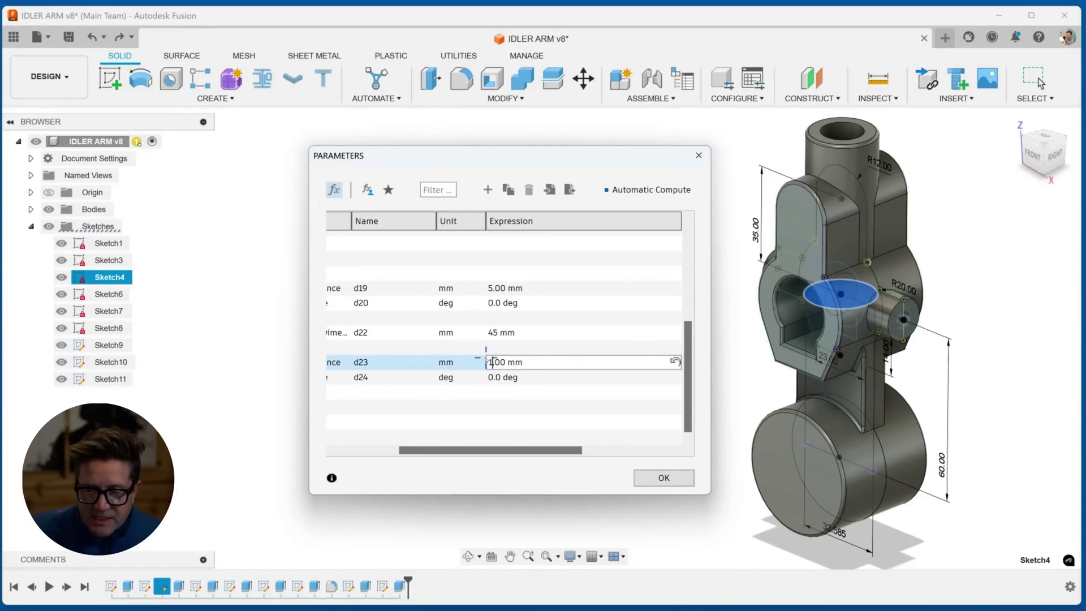
pyautogui.press('Return')
# Expand Sketch7 to reveal its d21 and d31 dimensions
pyautogui.click(550, 288)
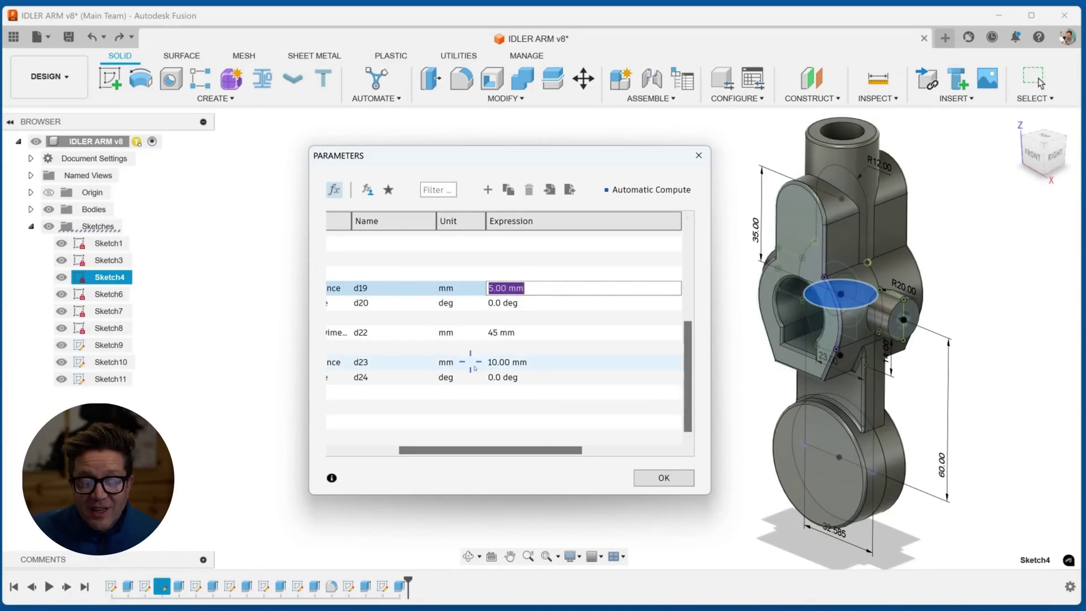
pyautogui.moveTo(514, 450); pyautogui.dragTo(453, 449)
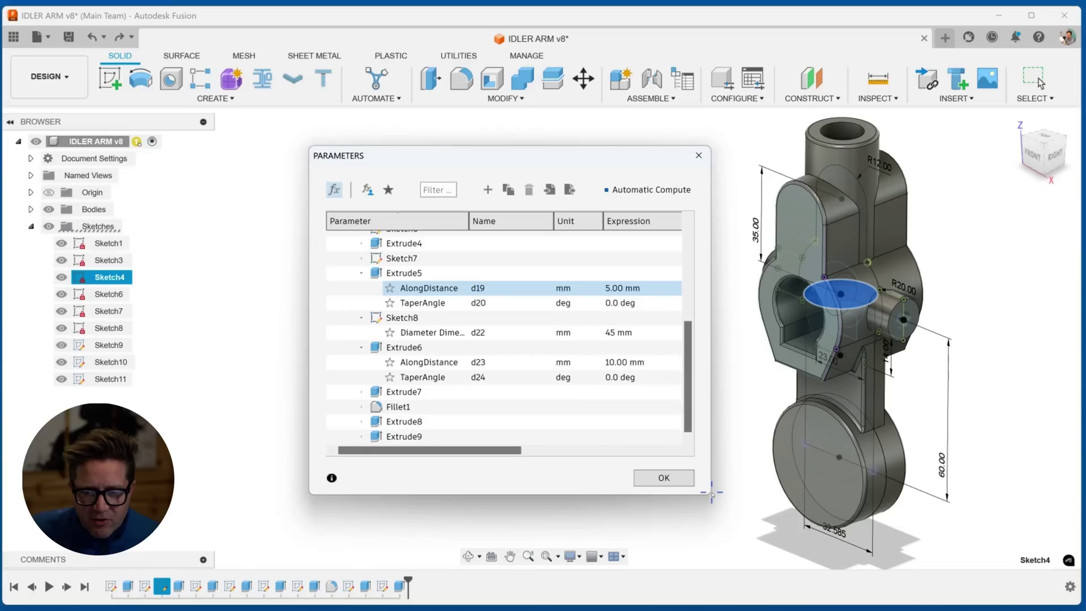
pyautogui.scroll(5, 583, 399)
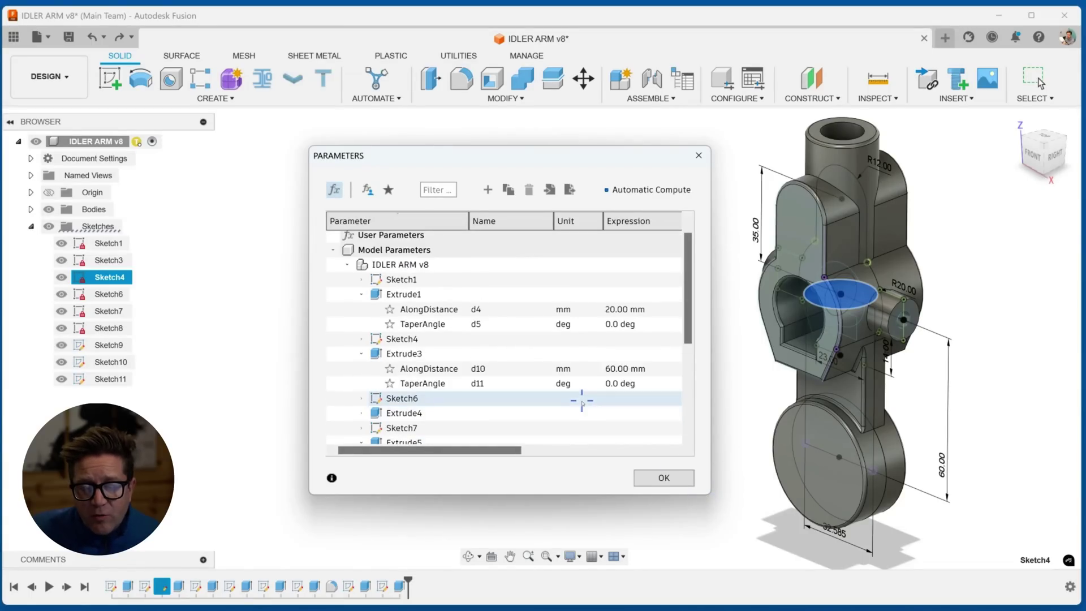
pyautogui.scroll(-3, 565, 339)
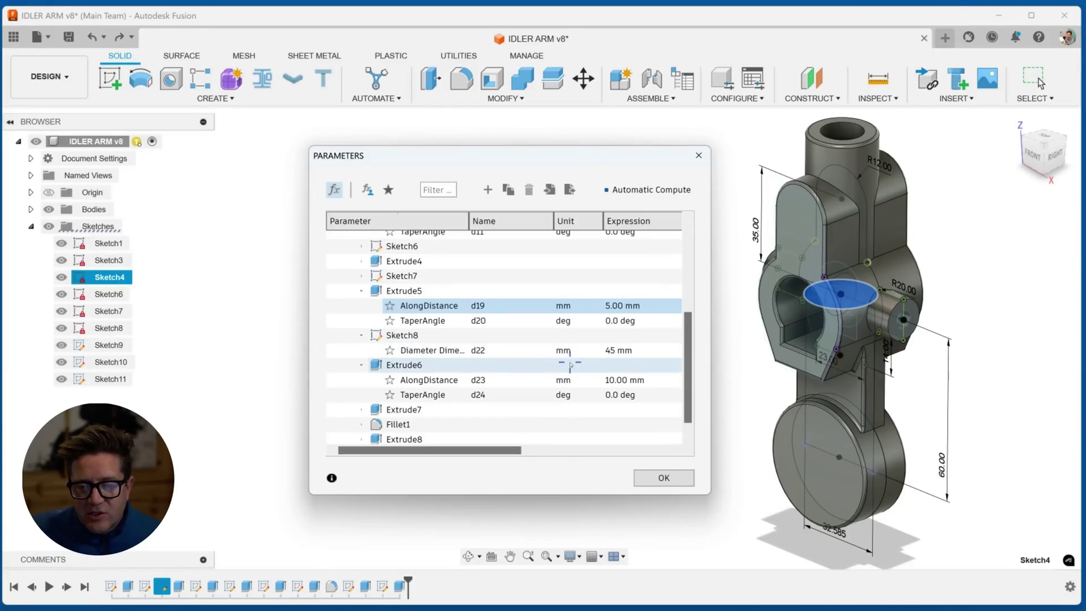
pyautogui.click(362, 276)
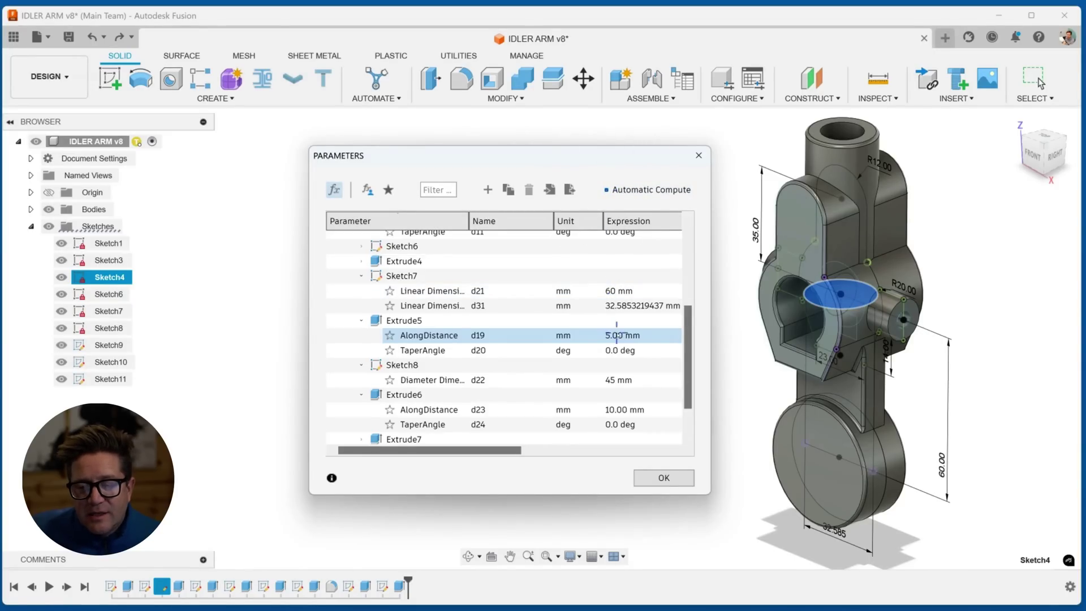
# Set Sketch7's d21 to 55 mm after trying 50 and 60 mm, and apply
pyautogui.click(614, 290)
pyautogui.click(616, 291)
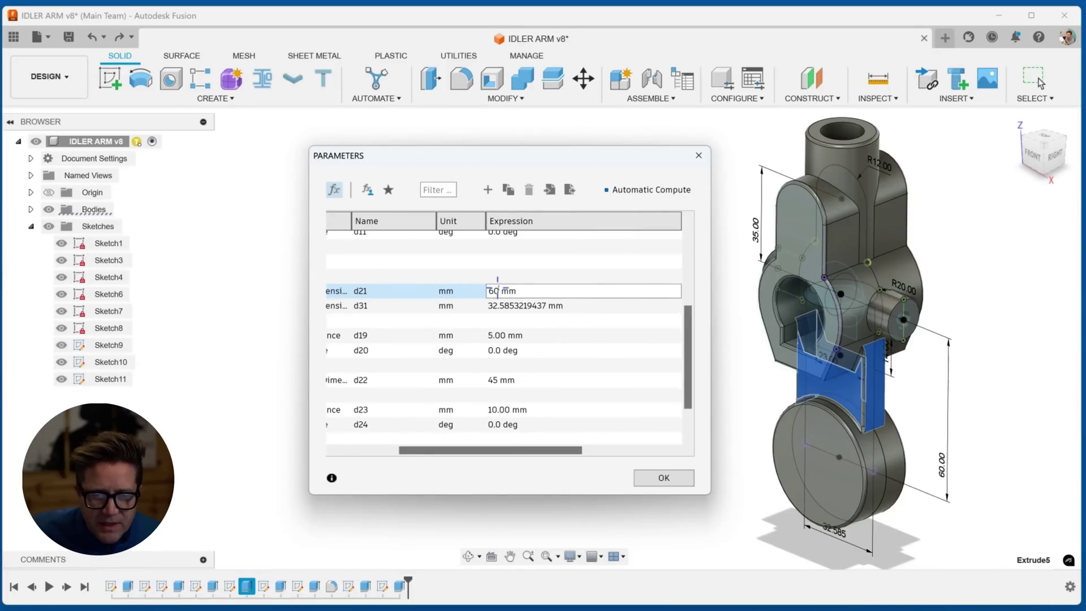
pyautogui.moveTo(498, 290); pyautogui.dragTo(488, 291)
pyautogui.write('50')
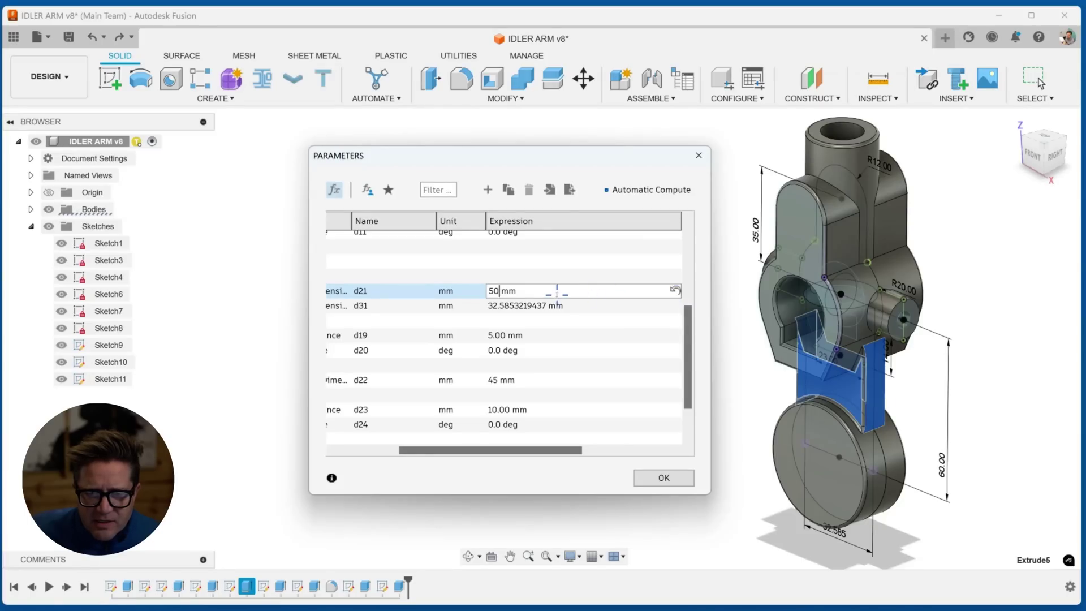
pyautogui.hotkey('ctrl', 'a')
pyautogui.write('60 mm')
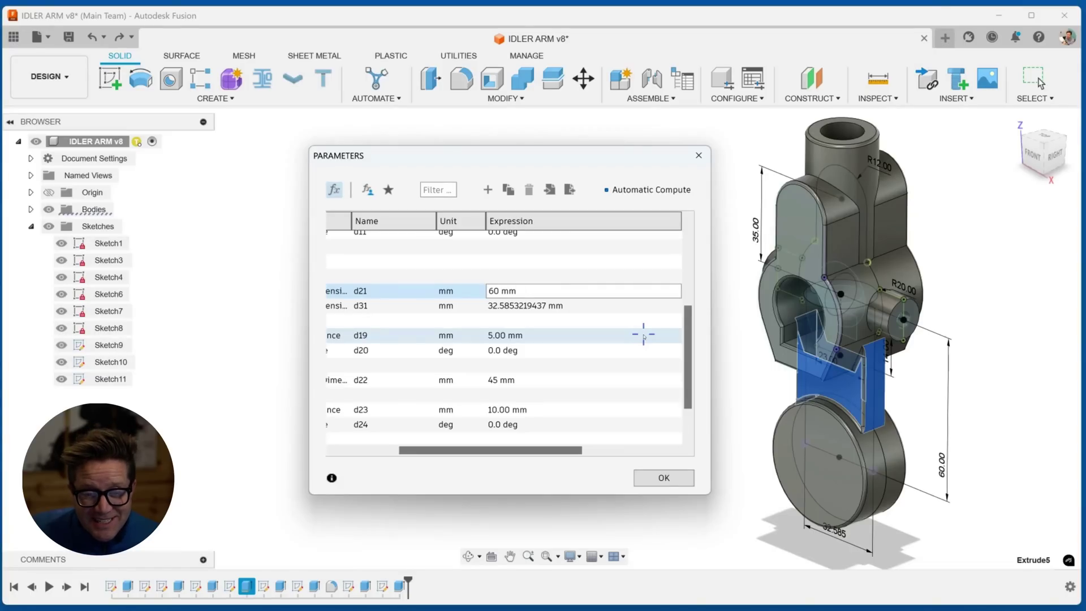
pyautogui.doubleClick(494, 291)
pyautogui.write('55')
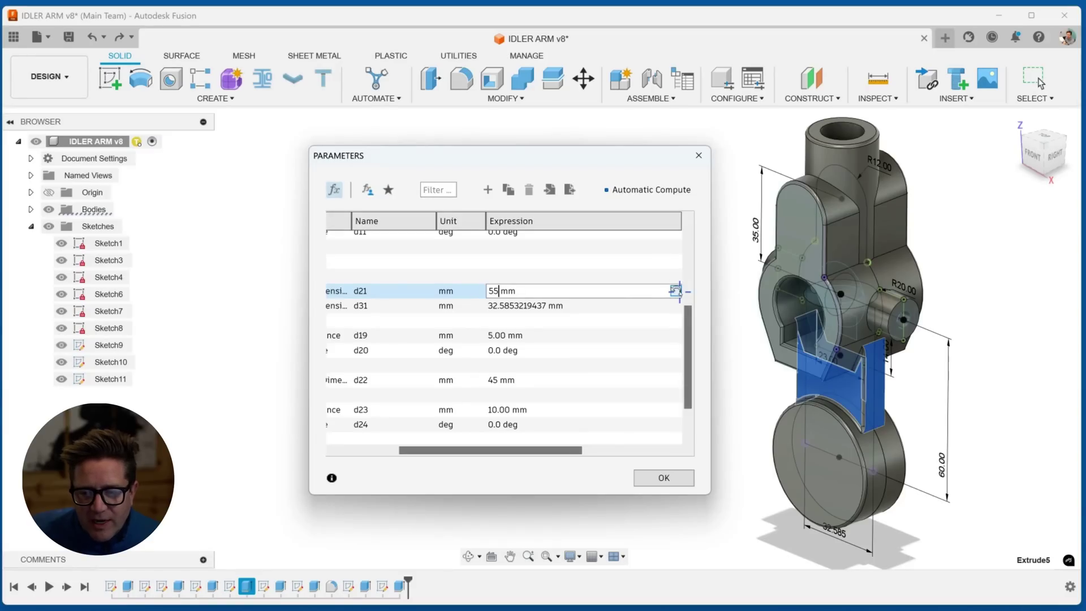
pyautogui.click(660, 478)
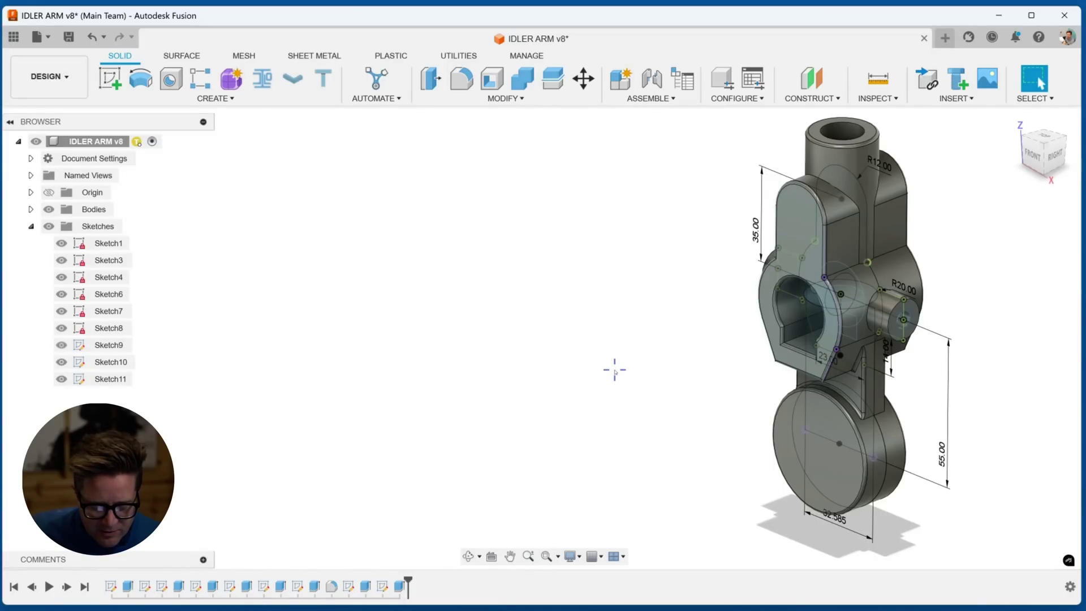
# Undo the d21 change to restore 60.00, then reopen Change Parameters
pyautogui.hotkey('ctrl', 'z')
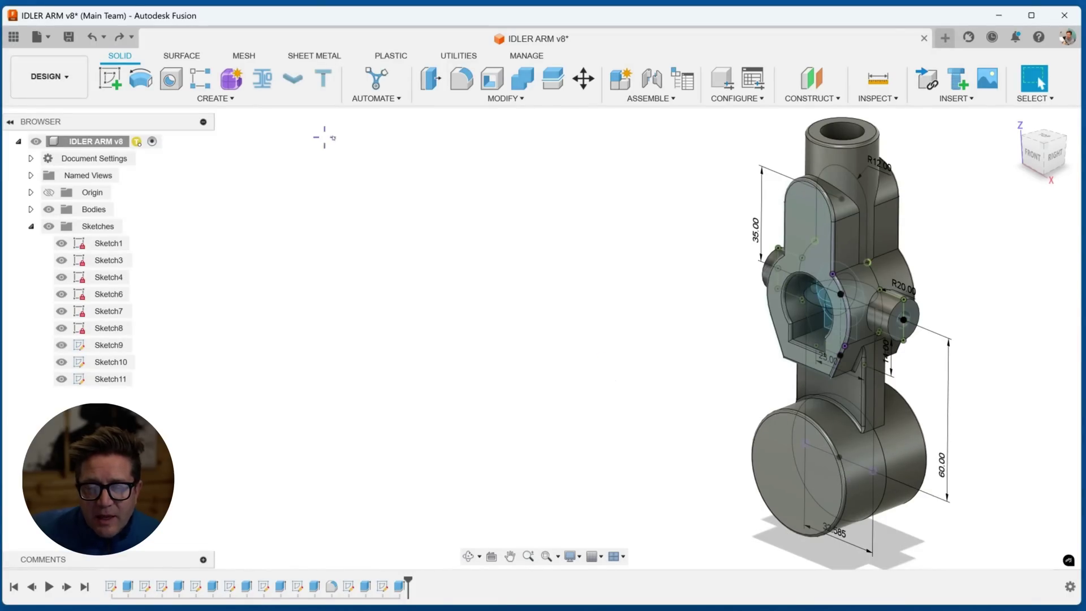
pyautogui.click(478, 101)
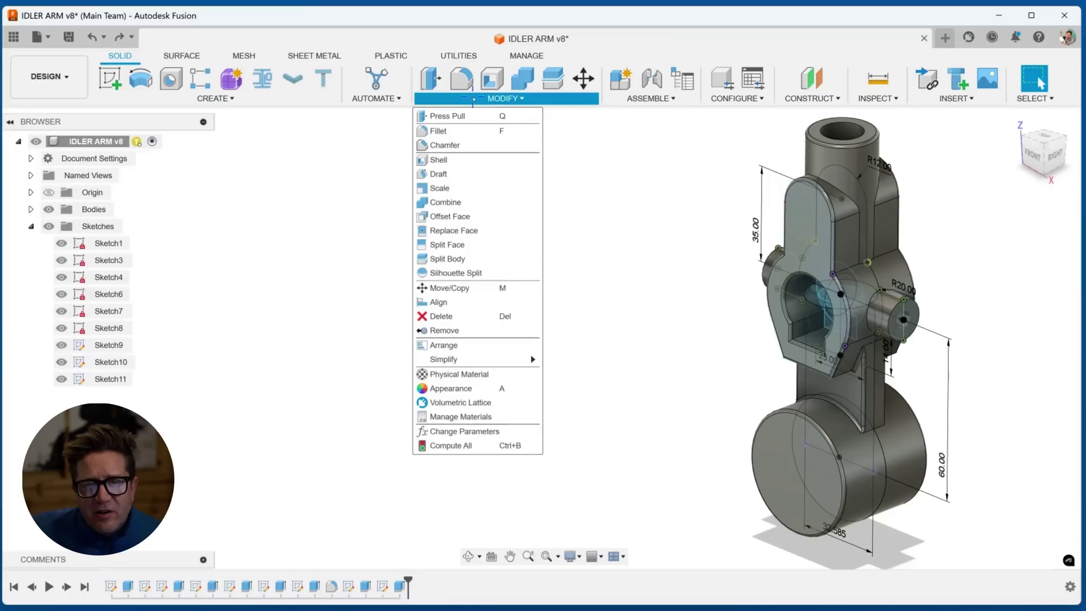
pyautogui.click(471, 431)
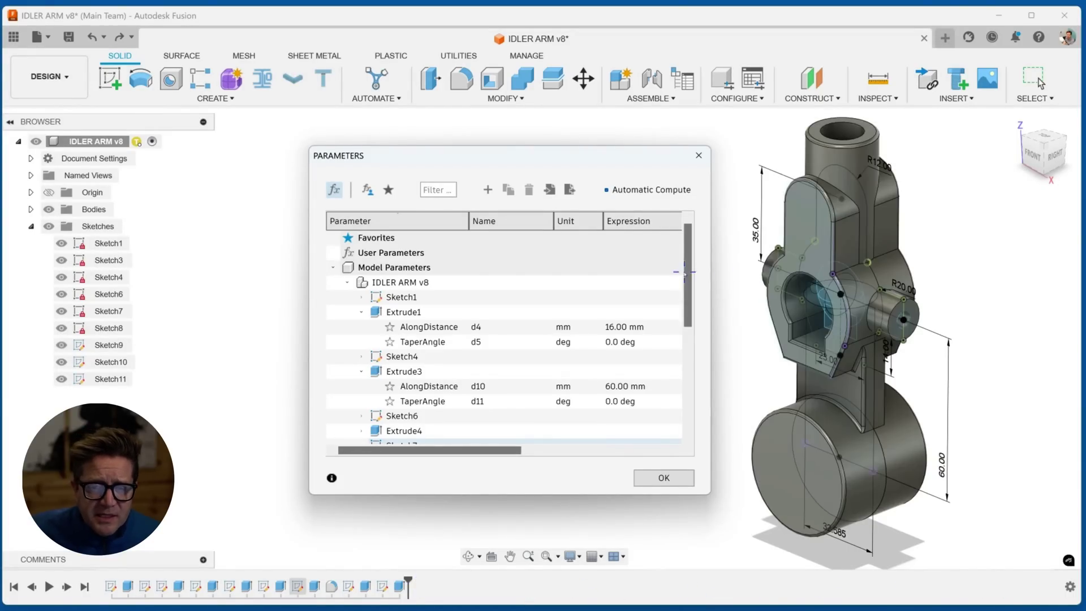
# Close the Parameters dialog with OK and pan the view across the idler arm
pyautogui.moveTo(684, 272); pyautogui.dragTo(696, 378)
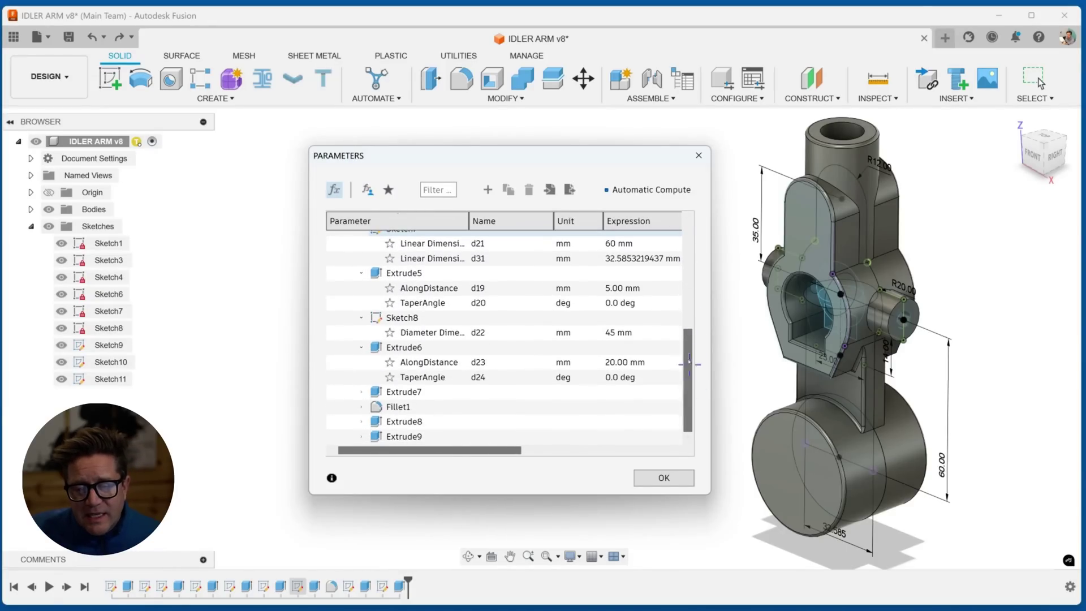
pyautogui.click(664, 478)
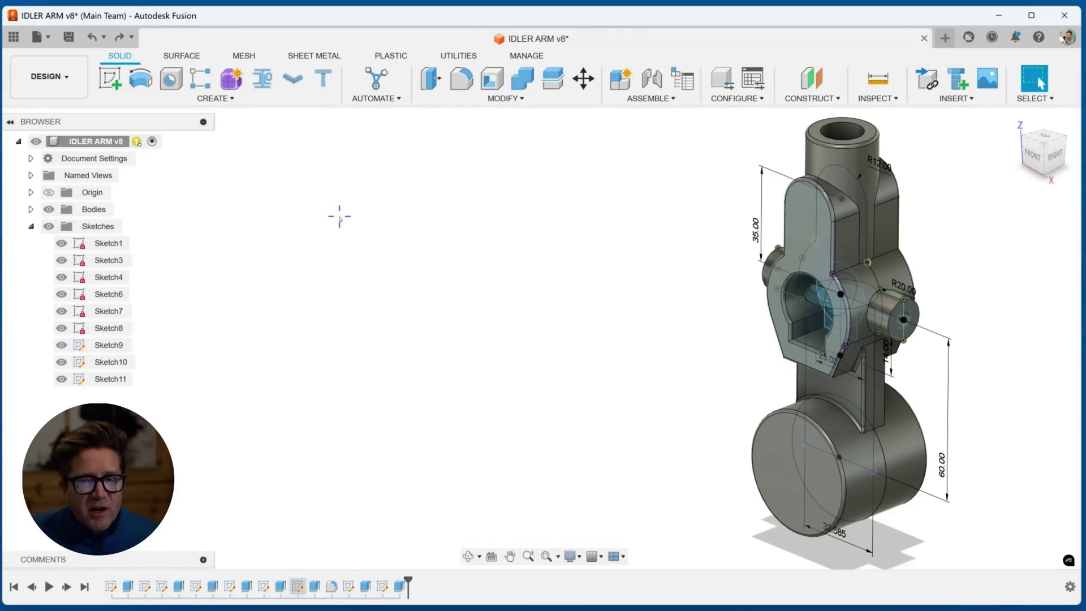
pyautogui.moveTo(553, 221); pyautogui.dragTo(360, 207, button='middle')
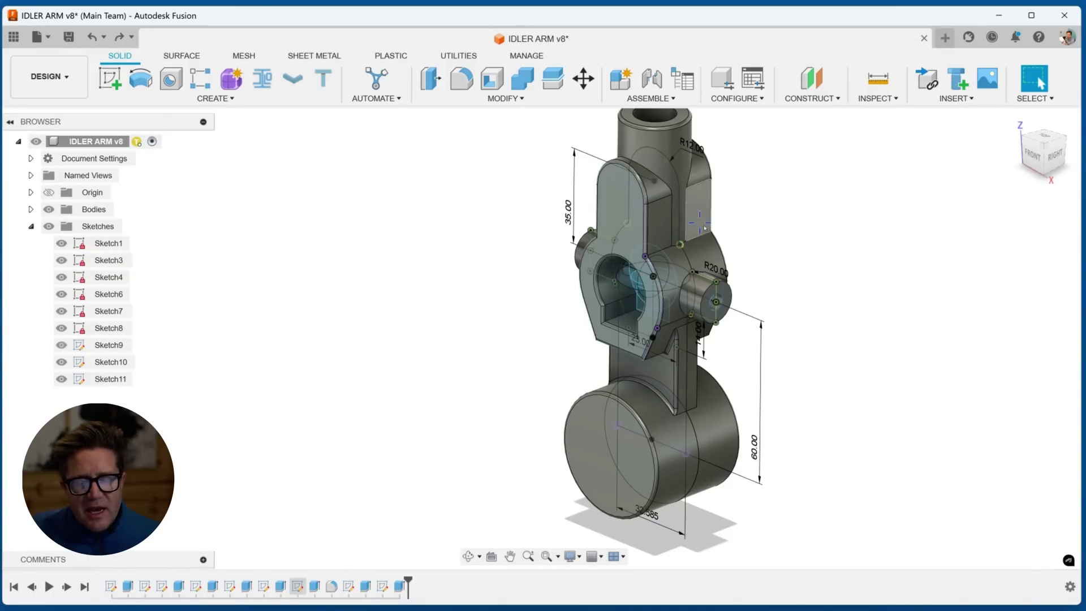
pyautogui.scroll(-2, 724, 170)
pyautogui.scroll(2, 744, 249)
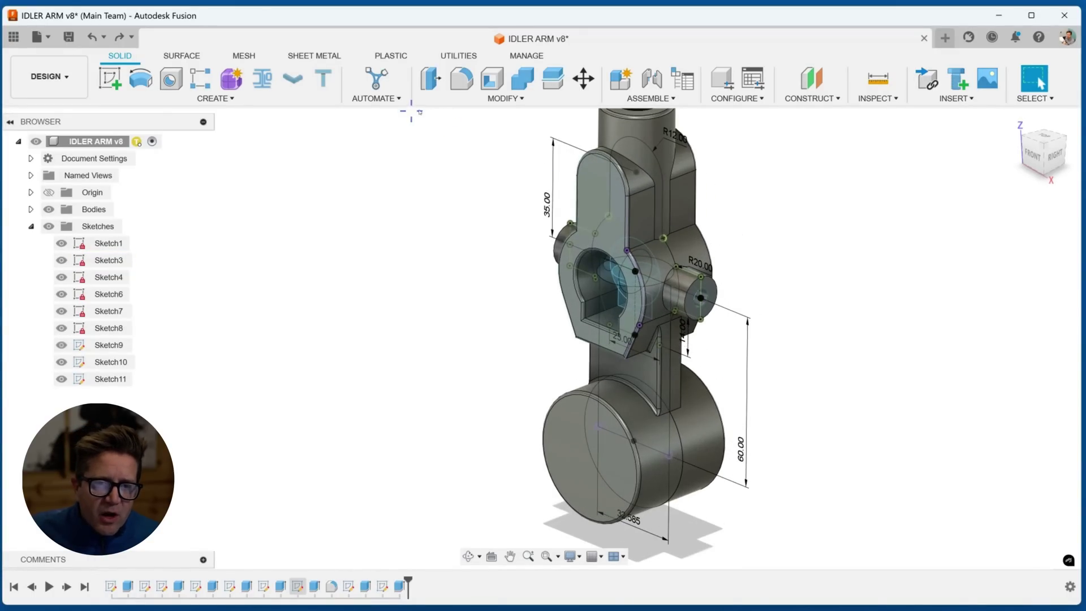
pyautogui.click(461, 100)
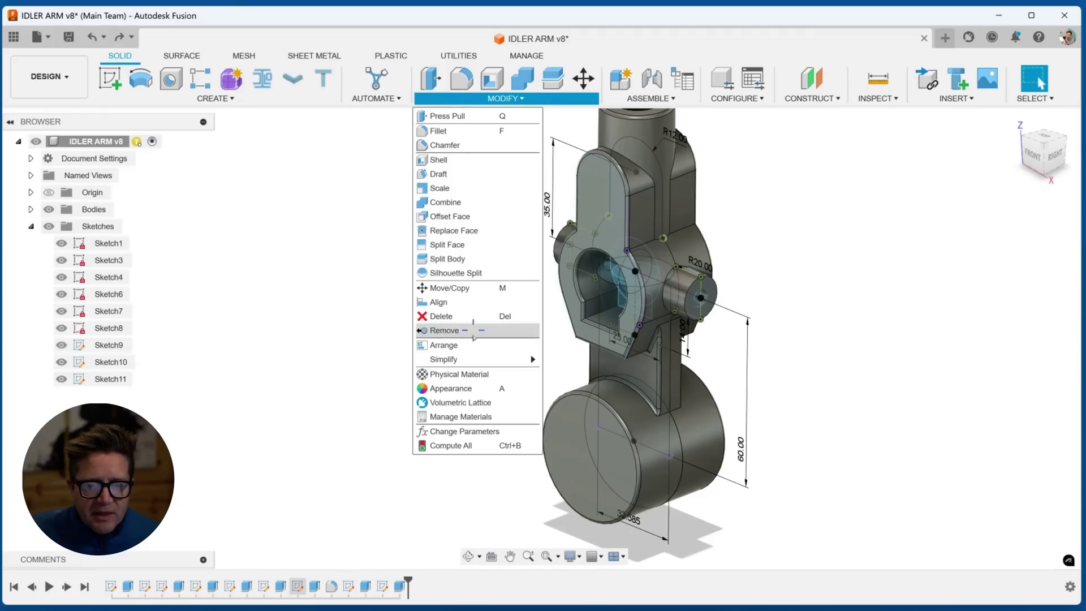
# Re-edit the bottom disc's Extrude6 and confirm it unchanged at a symmetric 10 mm Join
pyautogui.click(766, 215)
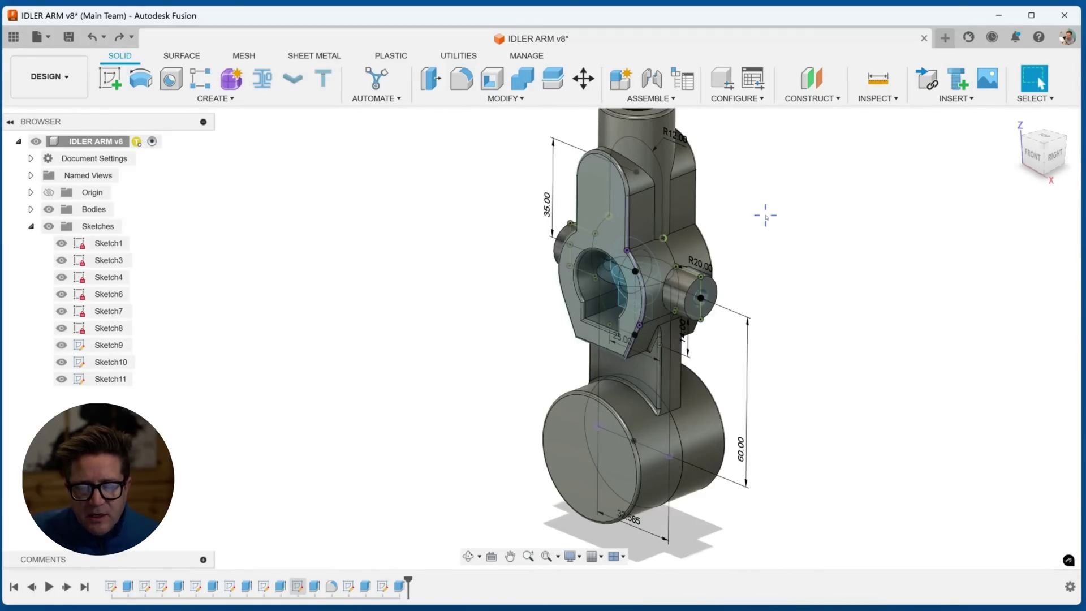
pyautogui.click(570, 438)
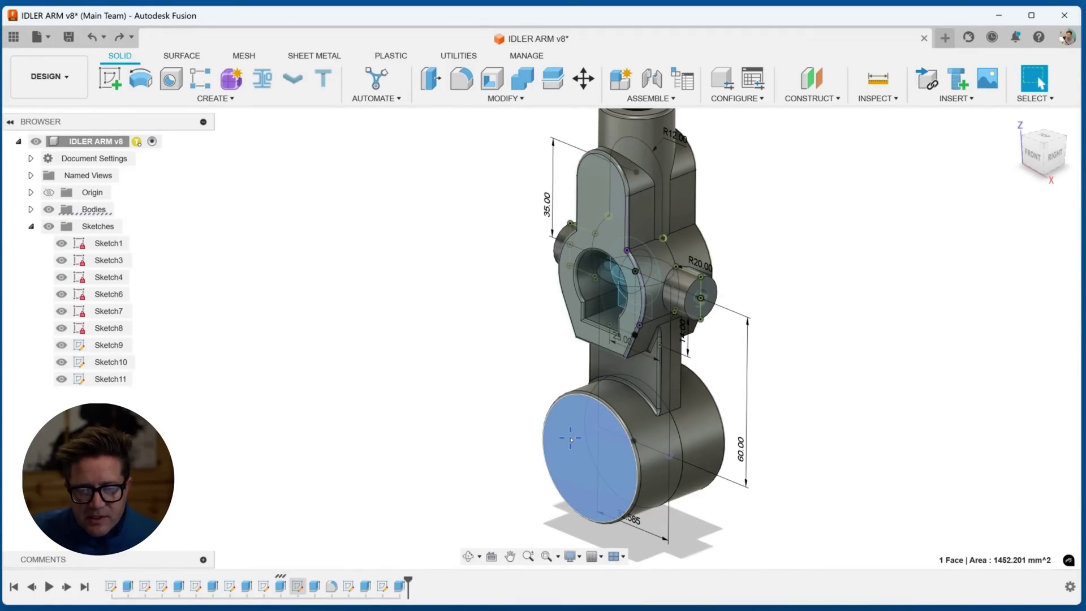
pyautogui.rightClick(280, 577)
pyautogui.click(309, 432)
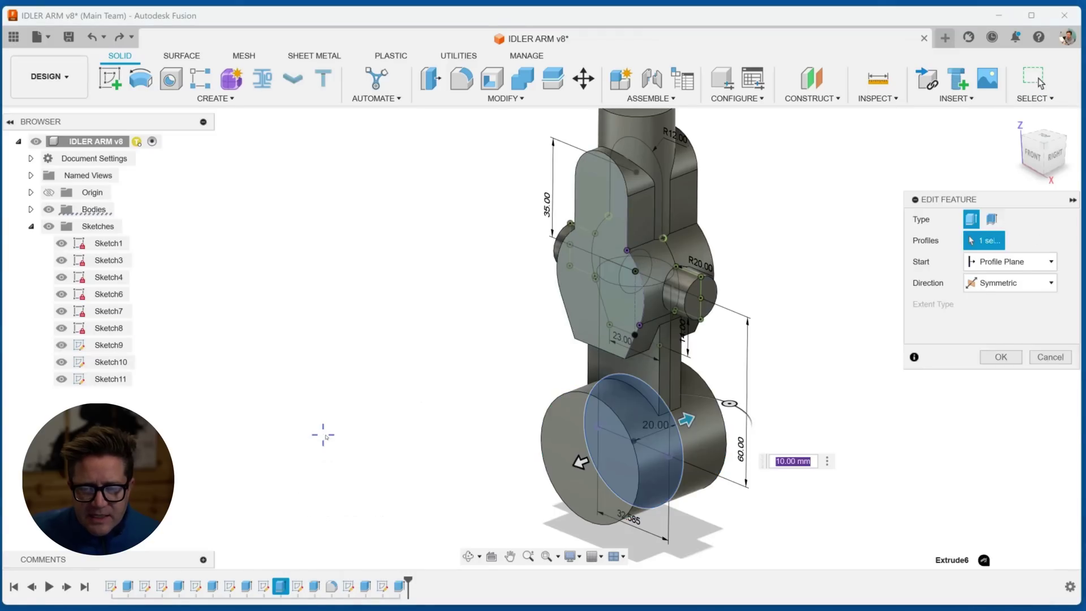
pyautogui.moveTo(583, 463); pyautogui.dragTo(602, 453)
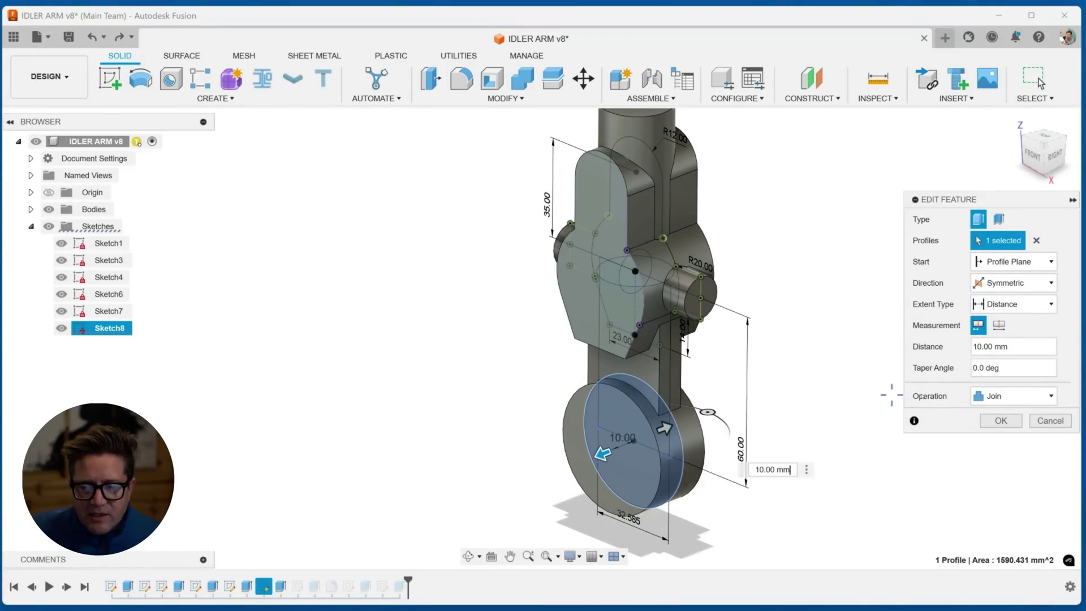
pyautogui.click(999, 410)
# Select the upper arm's rounded fillet face and the top cylinder's inner bore face
pyautogui.scroll(-3, 805, 349)
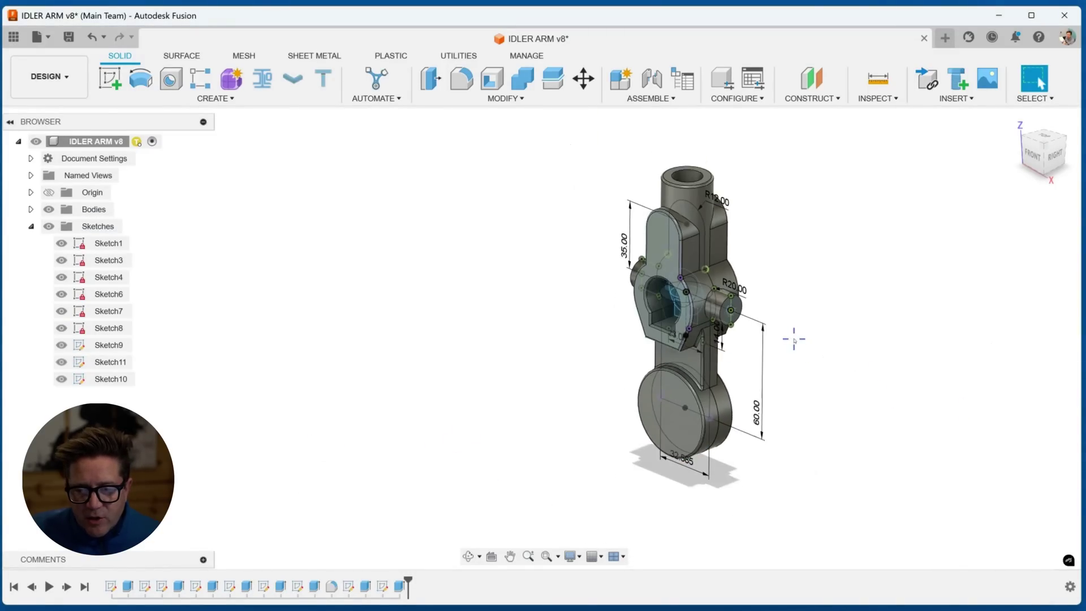
pyautogui.scroll(8, 694, 266)
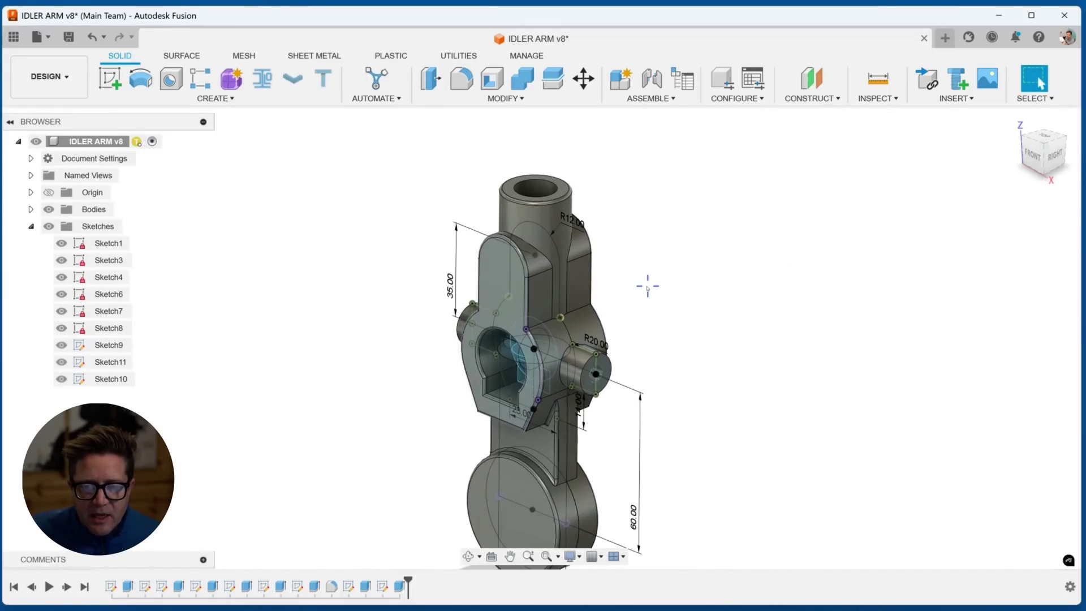
pyautogui.scroll(6, 520, 249)
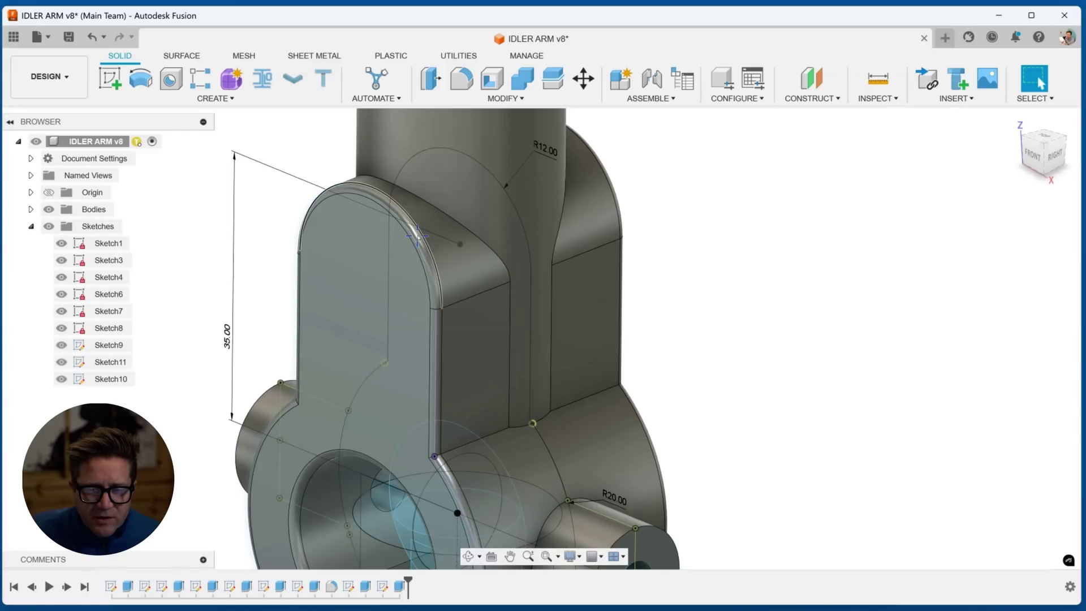
pyautogui.click(419, 249)
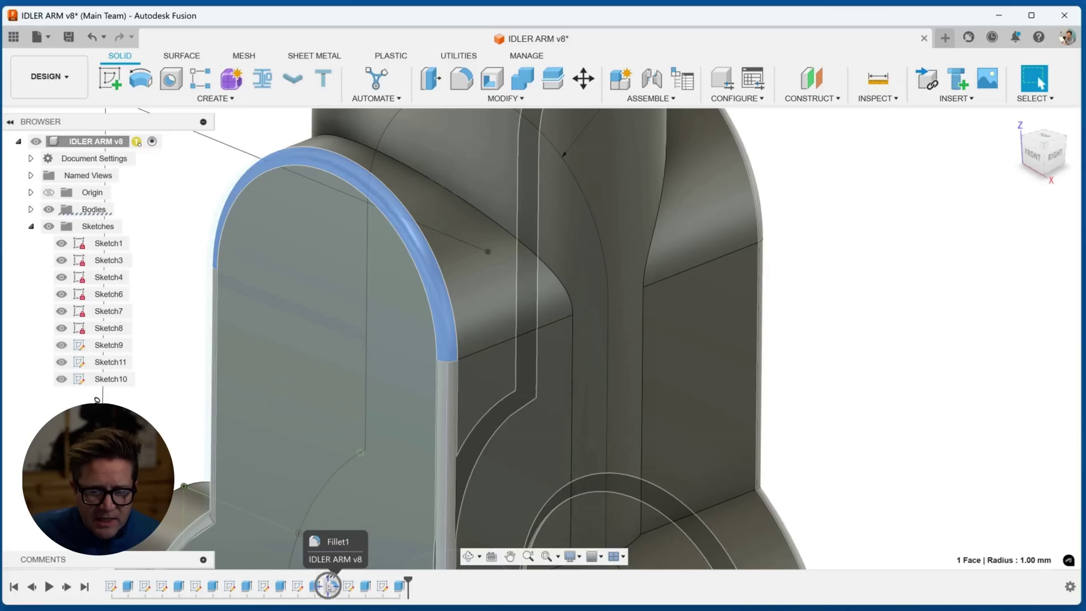
pyautogui.scroll(-5, 359, 481)
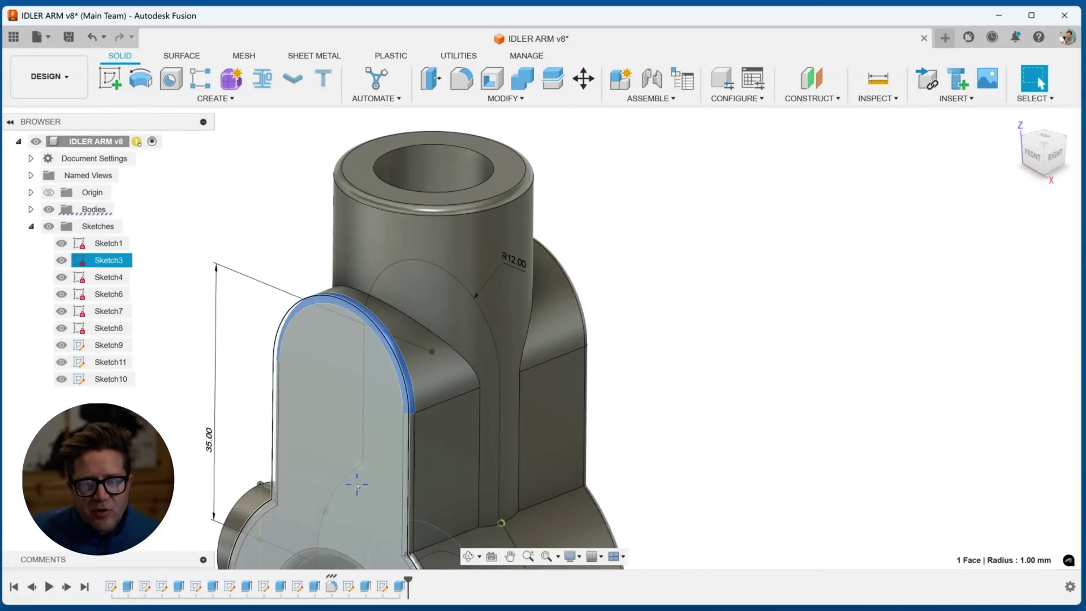
pyautogui.click(515, 156)
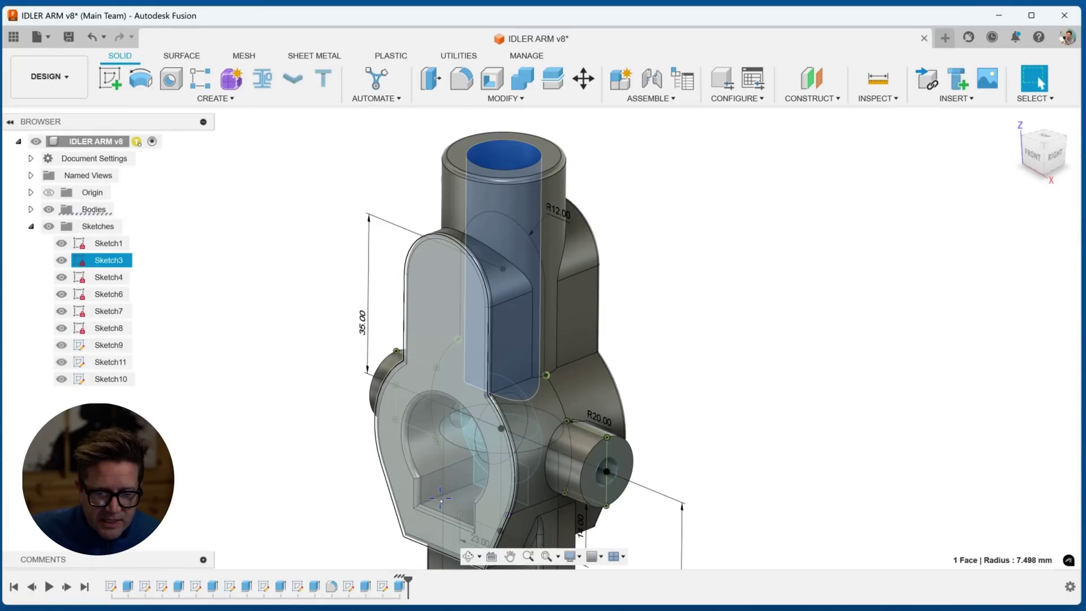
# Pick the front plate and boss circle profiles to reveal Sketch3 and Sketch10, then clear them
pyautogui.click(109, 261)
pyautogui.click(699, 432)
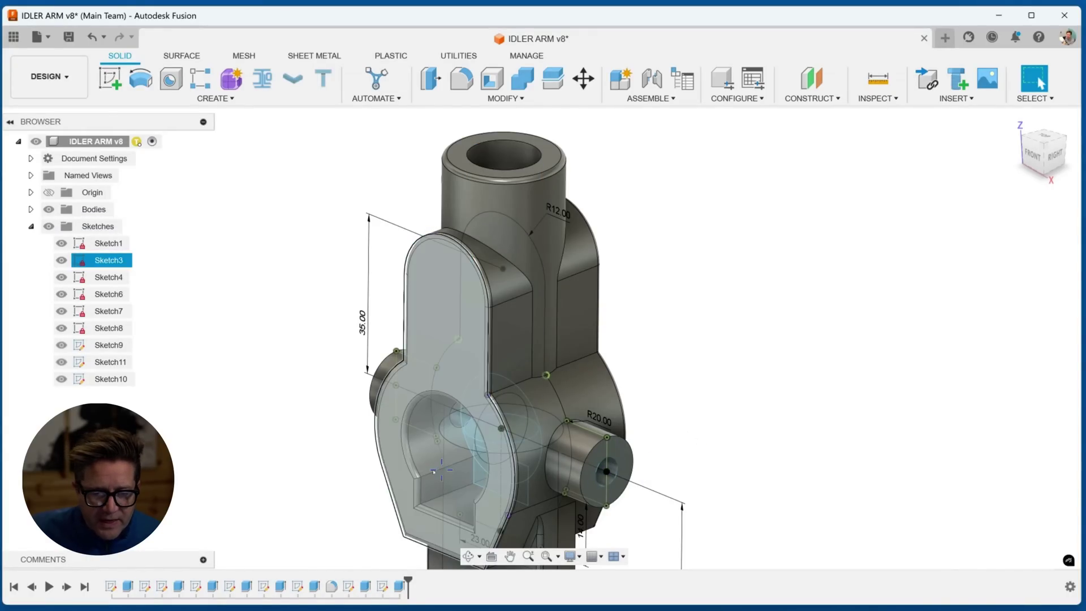
pyautogui.click(451, 486)
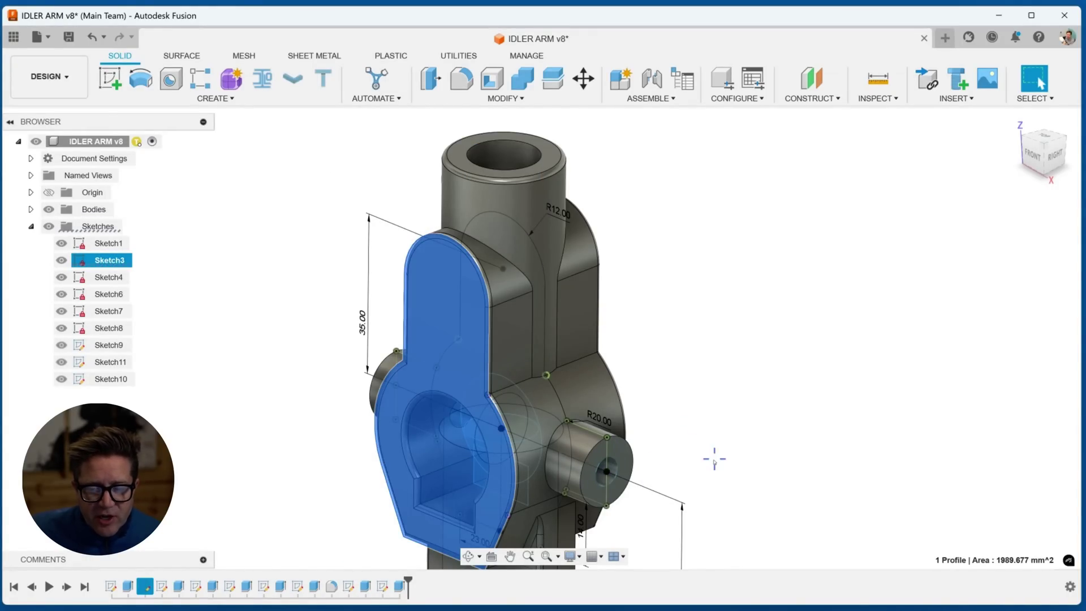
pyautogui.scroll(2, 714, 456)
pyautogui.click(575, 477)
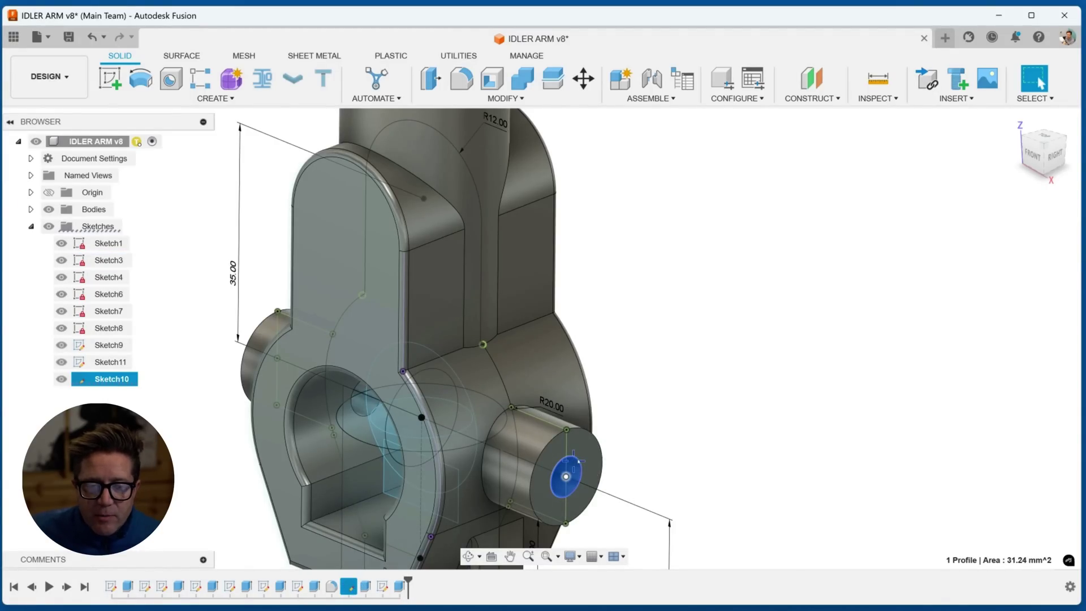
pyautogui.click(696, 361)
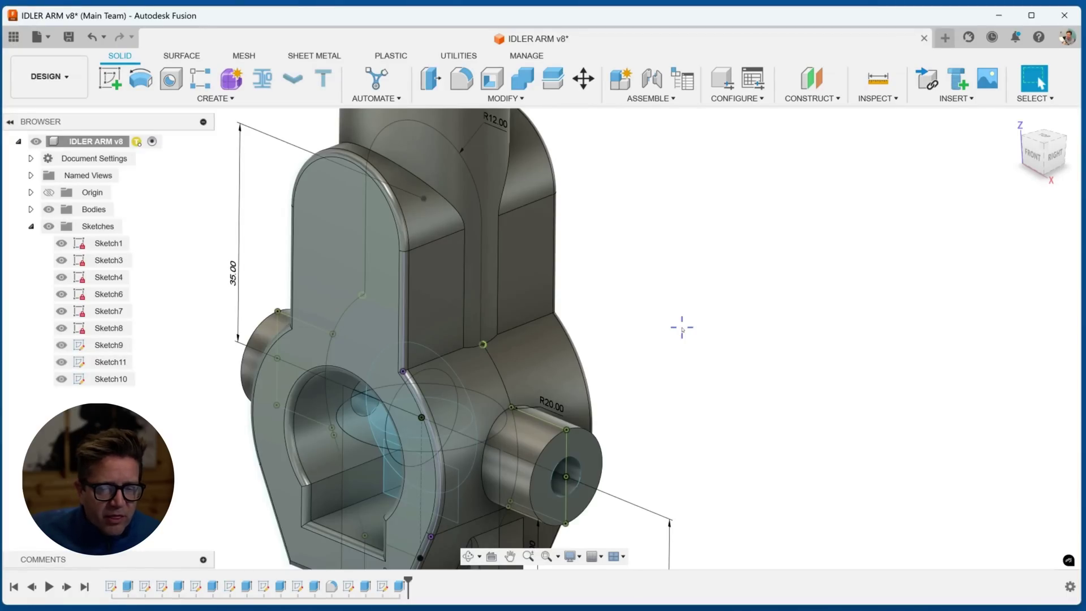
# Pan and zoom out so the whole IDLER ARM fits the view
pyautogui.scroll(-5, 682, 328)
pyautogui.moveTo(664, 379); pyautogui.dragTo(739, 277, button='middle')
pyautogui.press('Escape')
pyautogui.scroll(-3, 736, 280)
pyautogui.scroll(3, 723, 360)
pyautogui.scroll(-2, 725, 362)
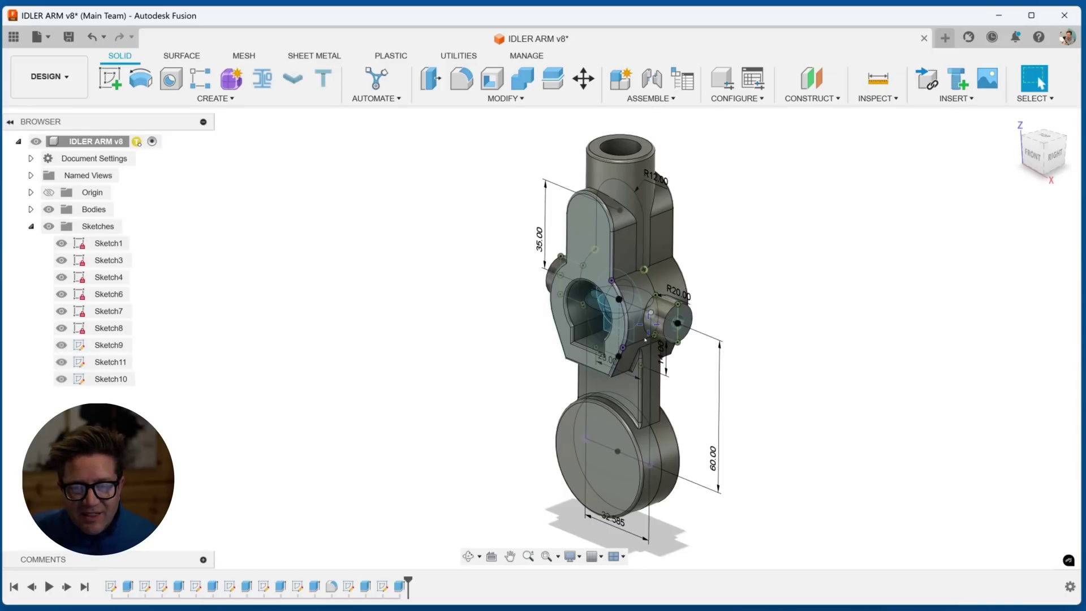
# Confirm Sketch10 behind the boss circle, replay the history, then roll back to the first extrude
pyautogui.click(672, 339)
pyautogui.click(720, 312)
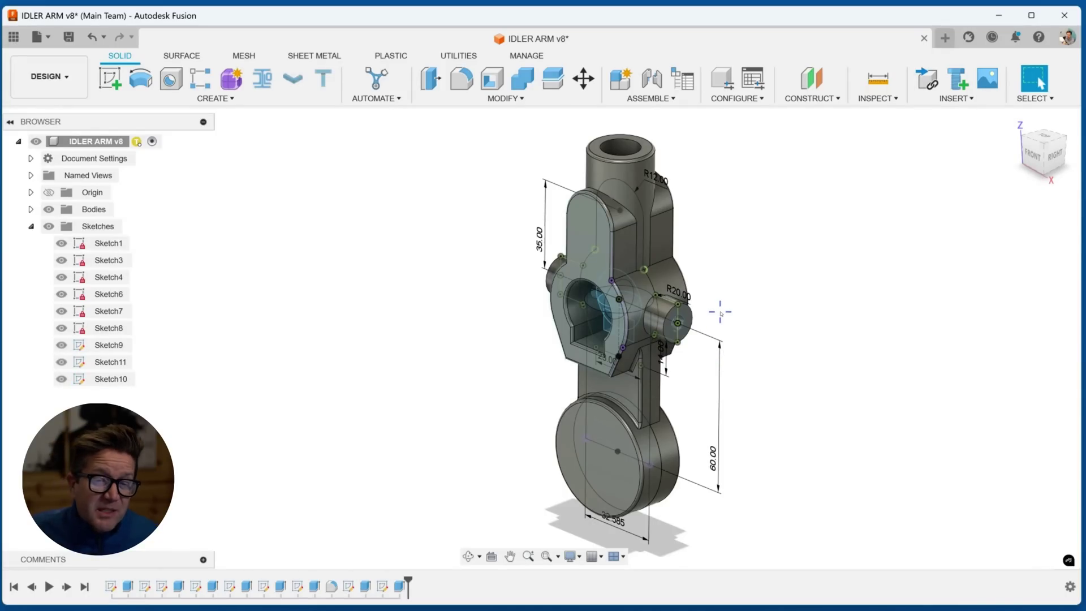
pyautogui.click(49, 587)
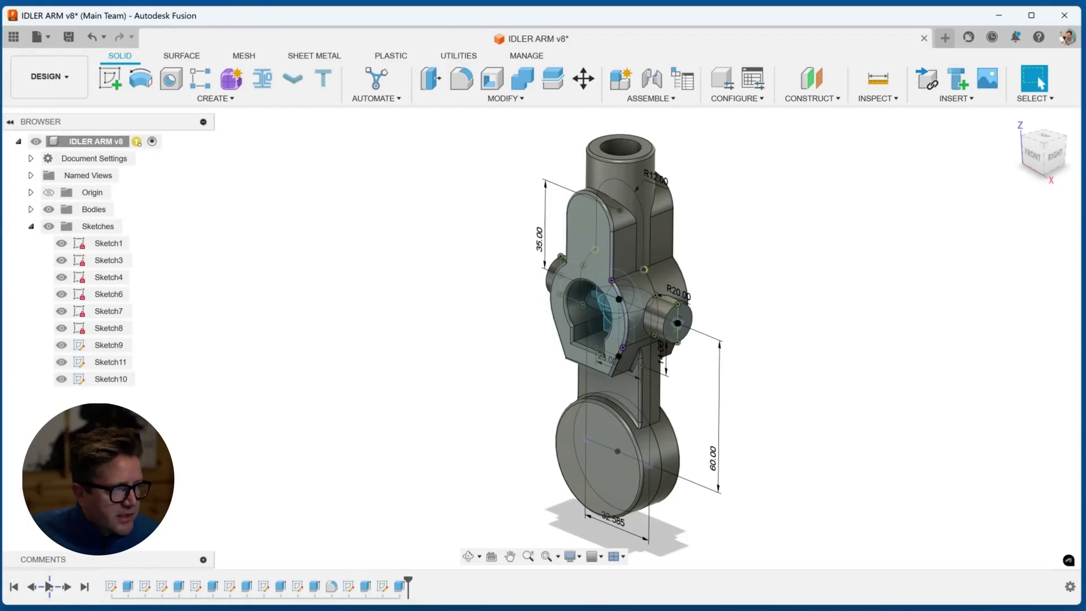
pyautogui.click(49, 587)
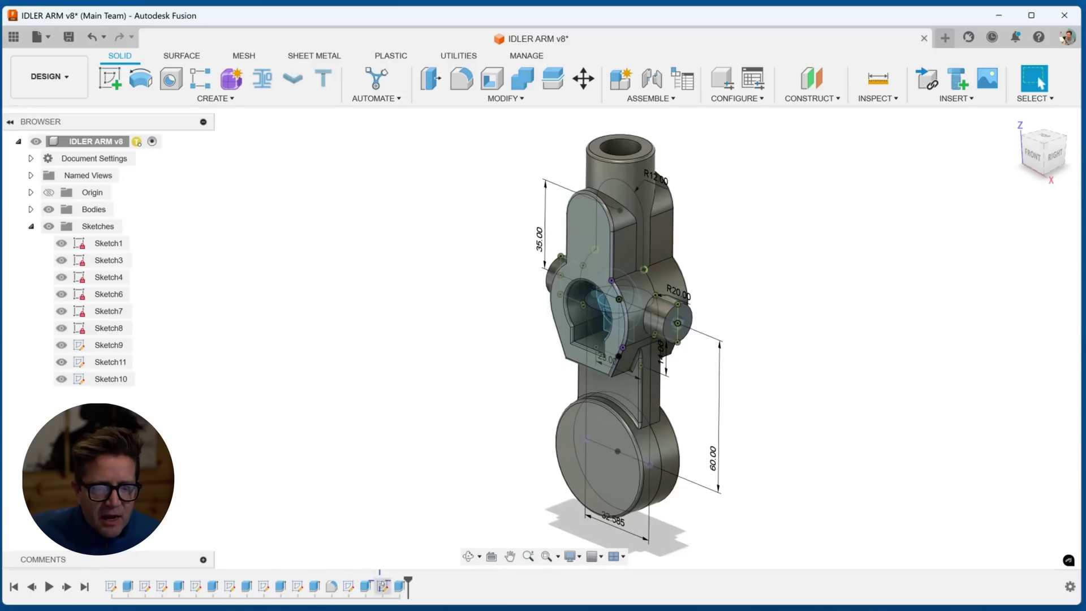
pyautogui.moveTo(408, 577); pyautogui.dragTo(136, 577)
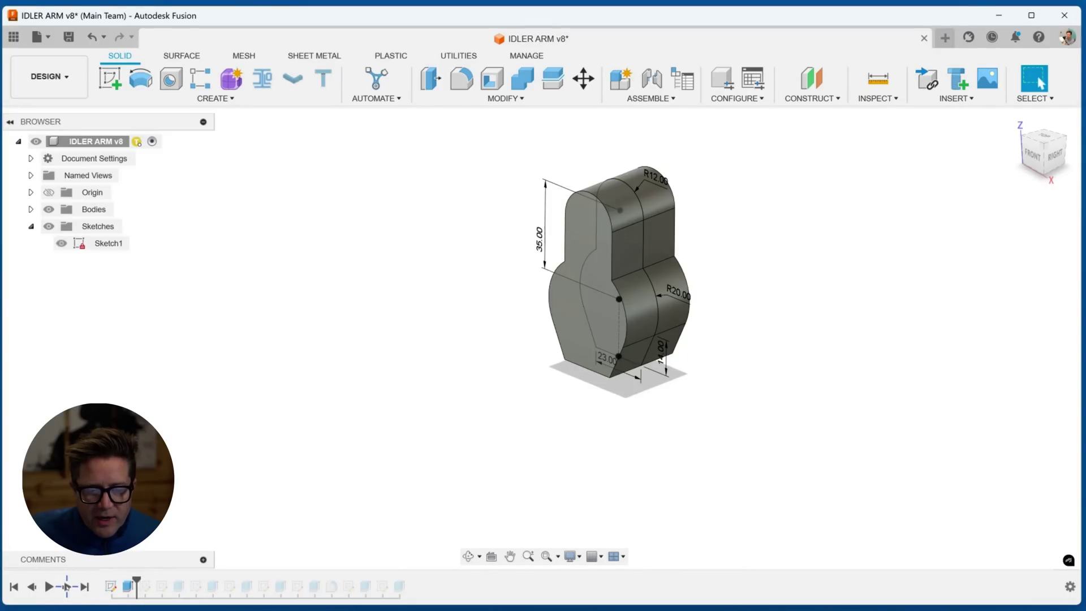
# Step the history forward through Sketch3, Sketch4 and Sketch6 until the side cylinder bosses appear
pyautogui.click(83, 587)
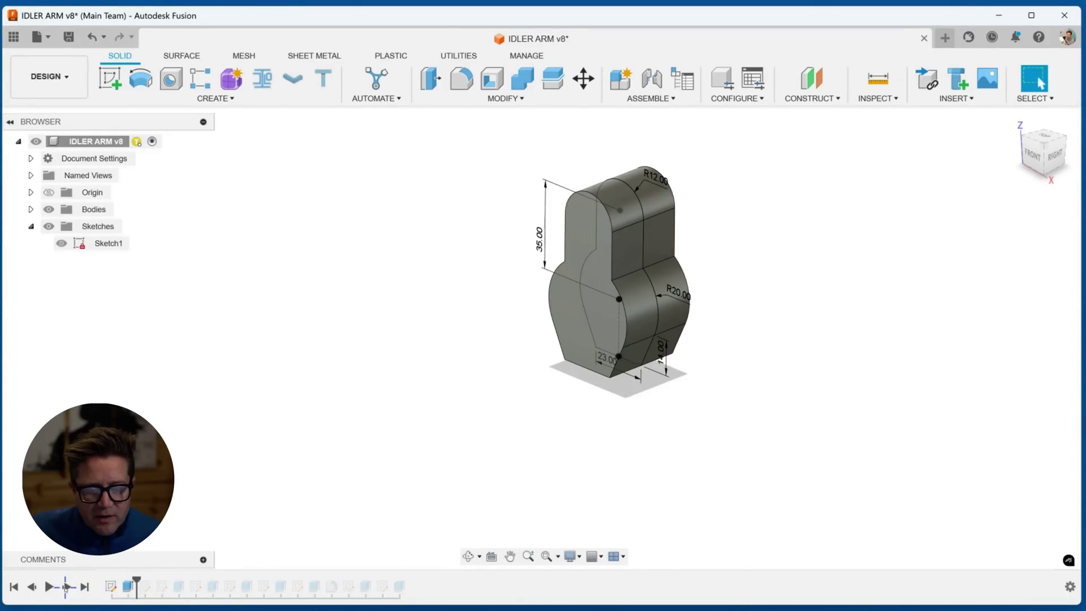
pyautogui.click(65, 587)
pyautogui.click(66, 587)
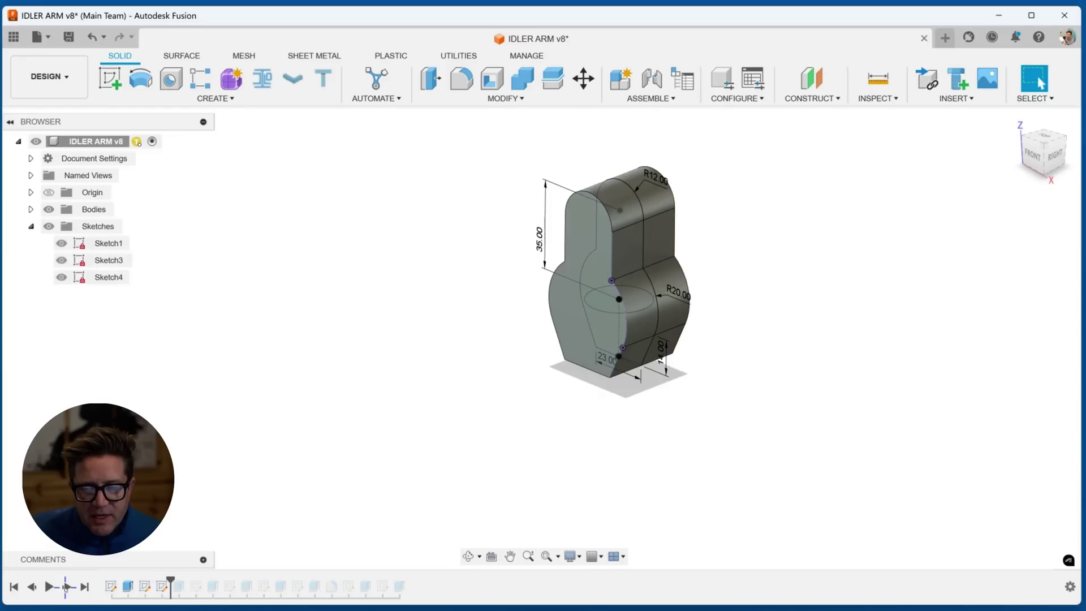
pyautogui.click(66, 587)
pyautogui.click(65, 587)
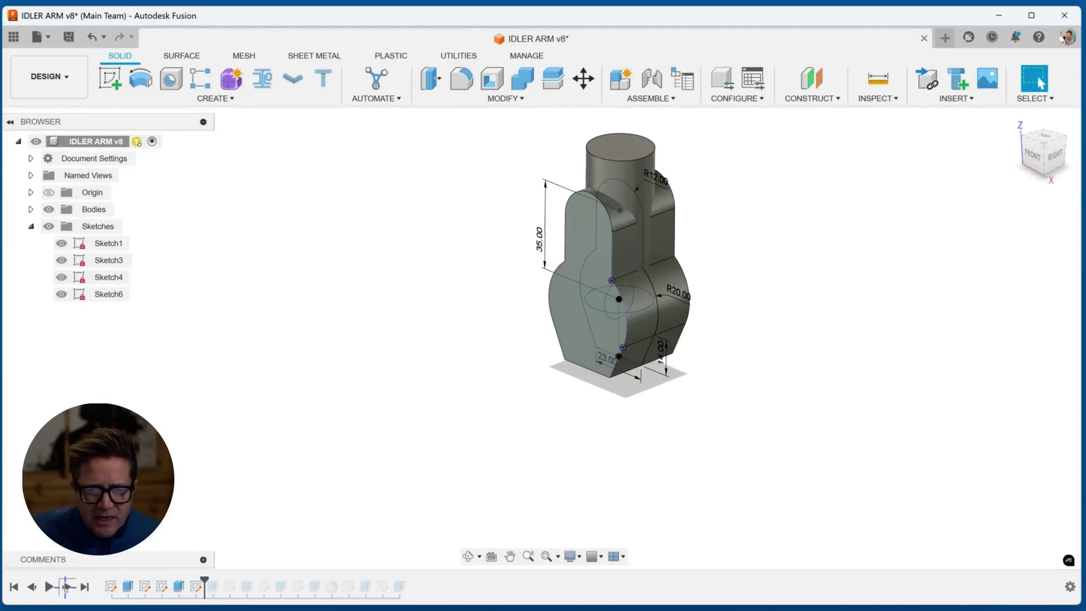
pyautogui.click(65, 587)
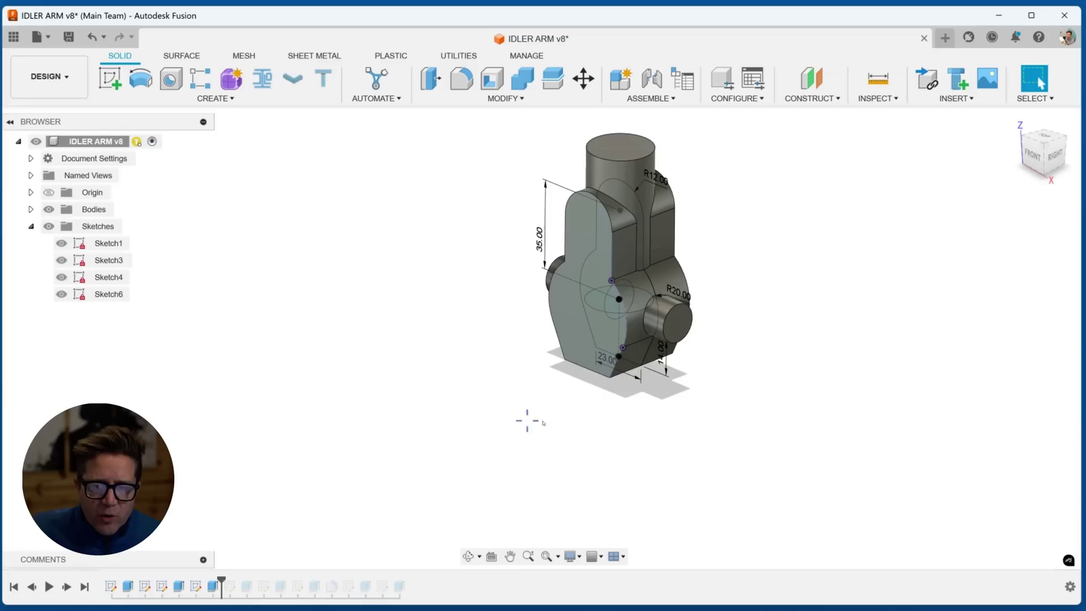
# Open the side-boss Extrude4 feature for editing
pyautogui.scroll(3, 716, 307)
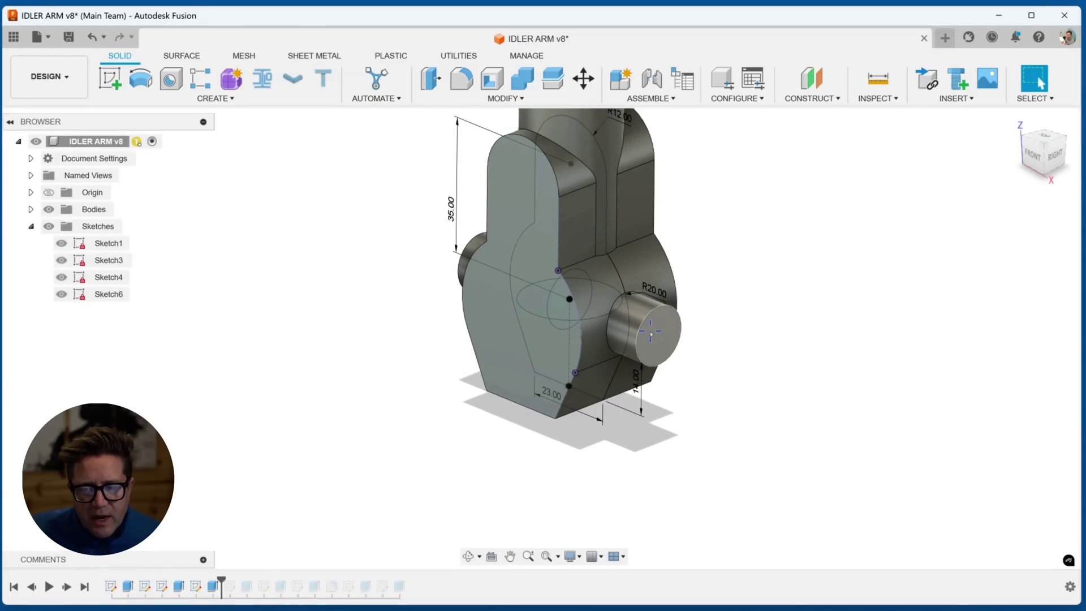
pyautogui.rightClick(213, 586)
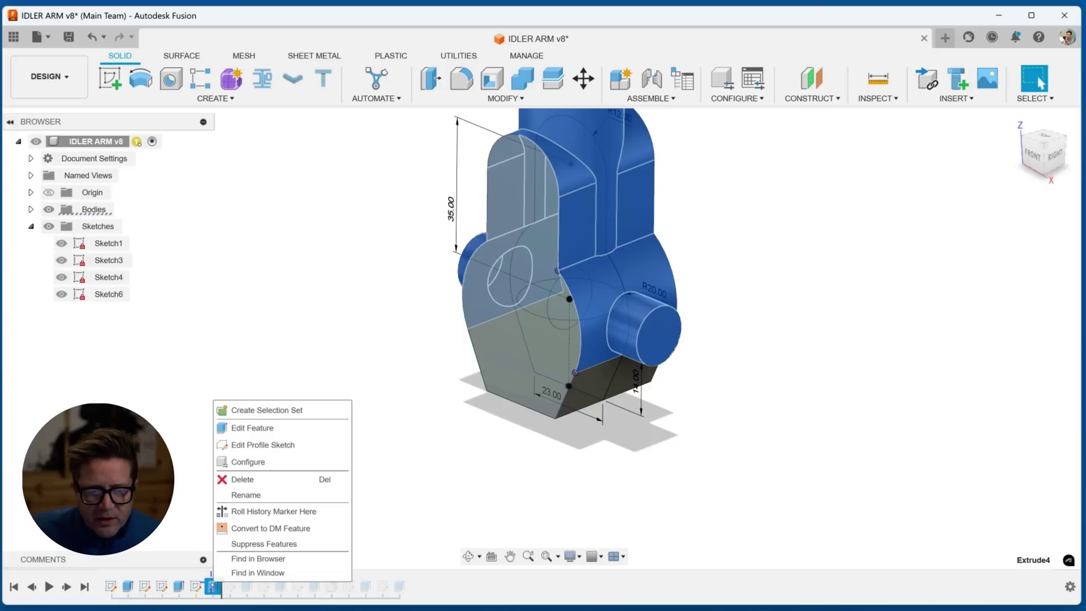
pyautogui.click(249, 428)
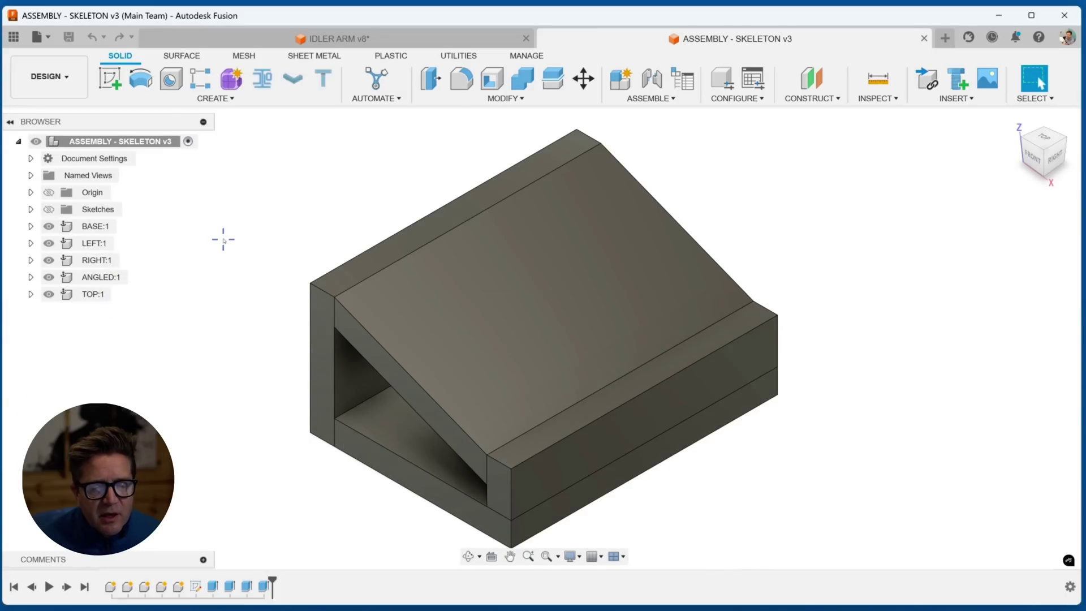
# Select Sketch1 and the sloped inner face, tracing it to the ANGLED:1 component's features
pyautogui.click(197, 587)
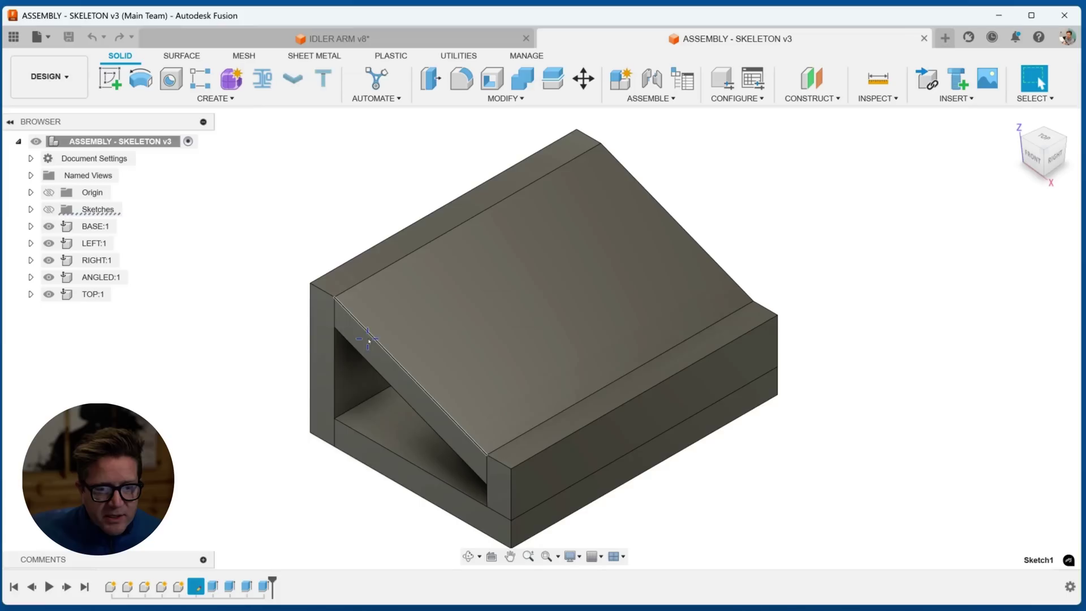
pyautogui.click(383, 362)
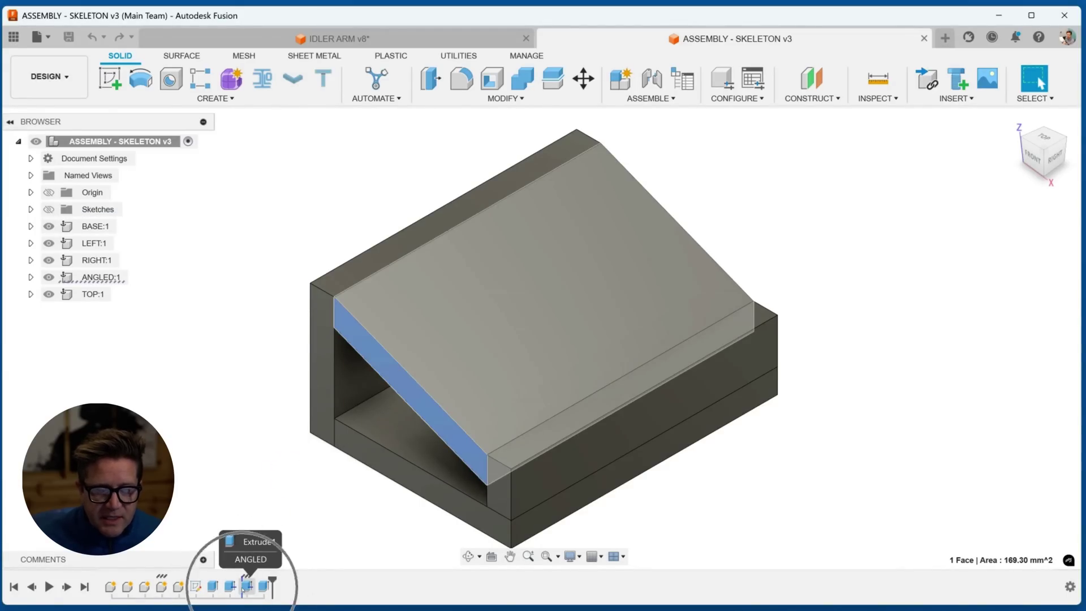
pyautogui.moveTo(106, 281)
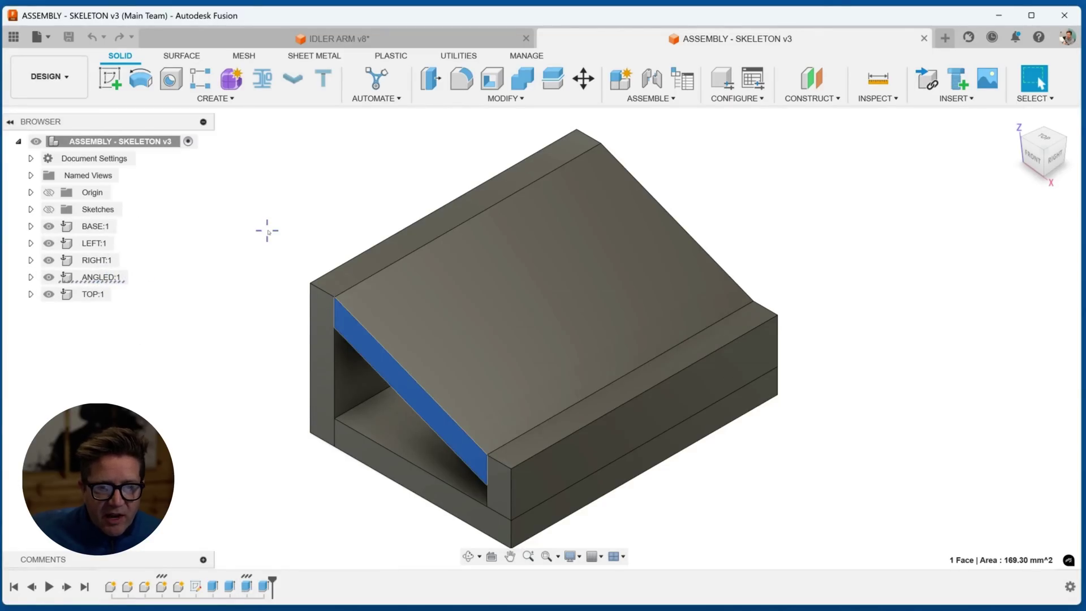
# Open Change Parameters and expand BASE's Extrude1 and ANGLED to view their dimensions
pyautogui.click(480, 101)
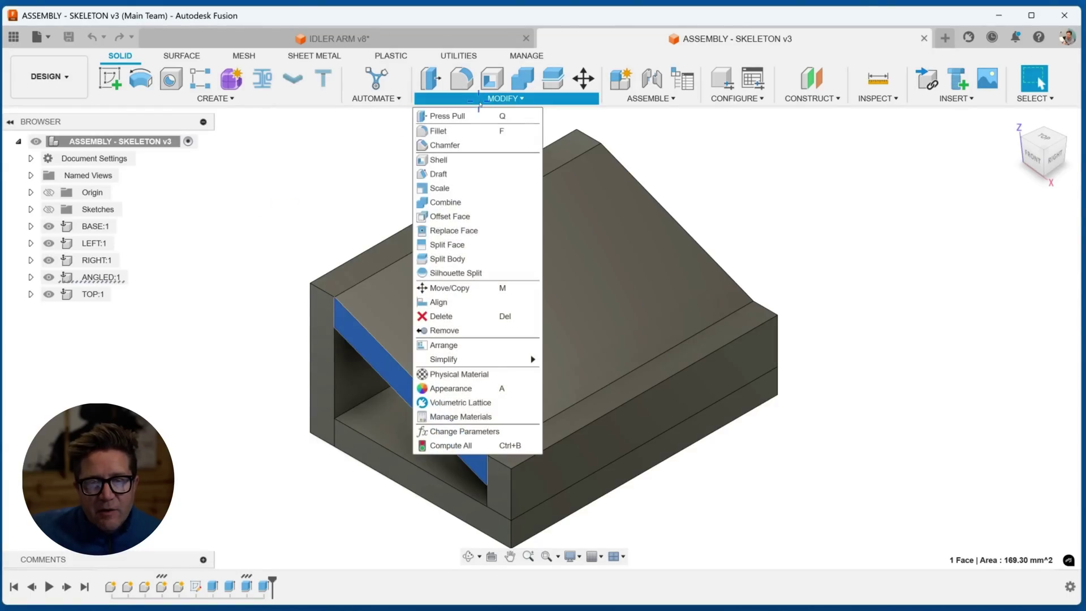
pyautogui.click(453, 431)
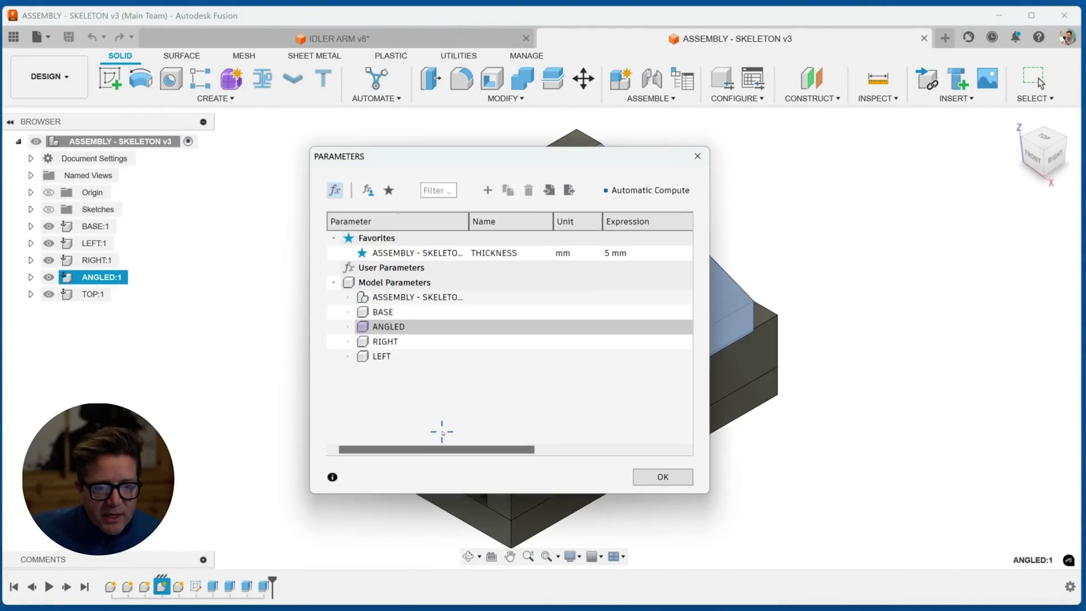
pyautogui.click(349, 313)
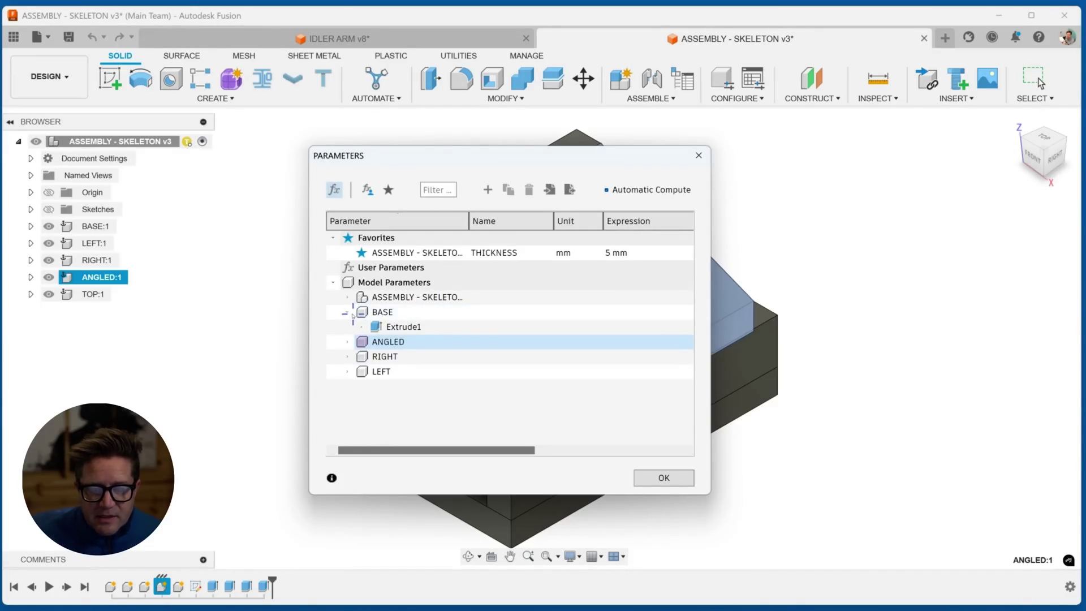
pyautogui.click(351, 315)
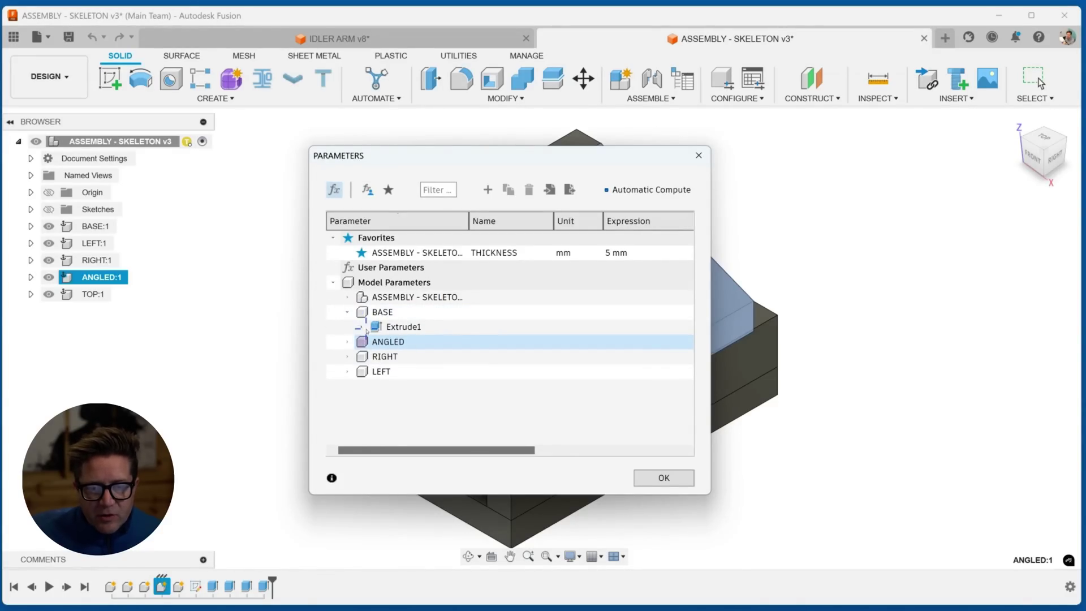
pyautogui.click(362, 328)
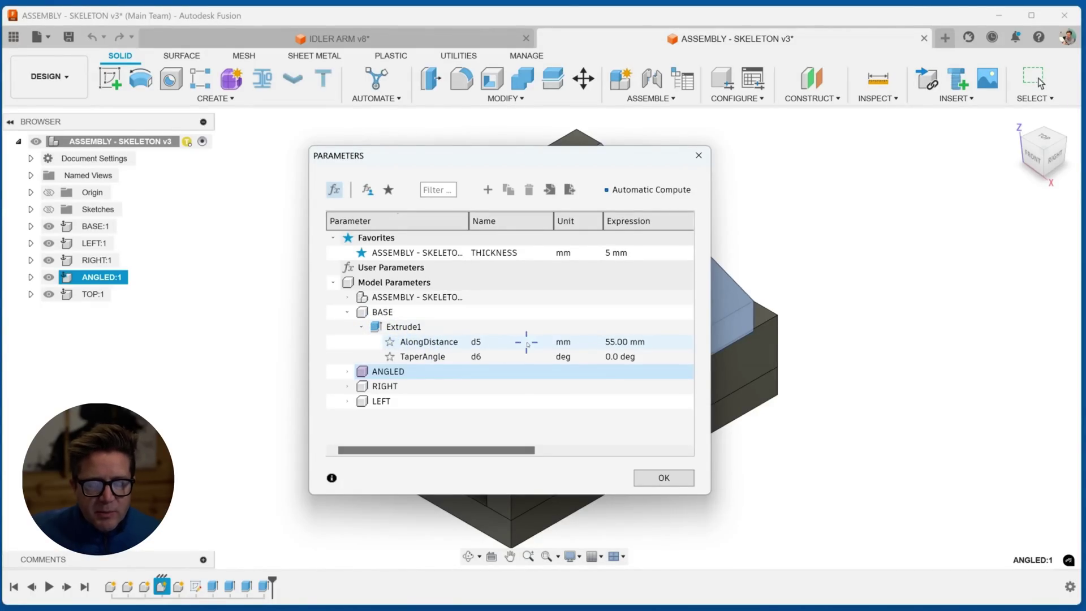
pyautogui.click(347, 371)
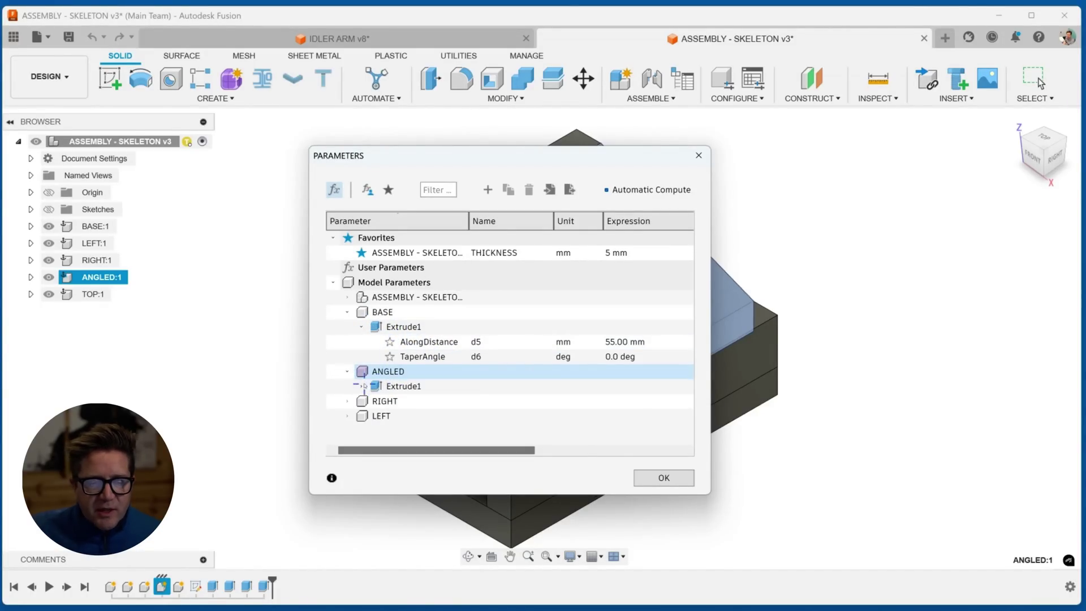